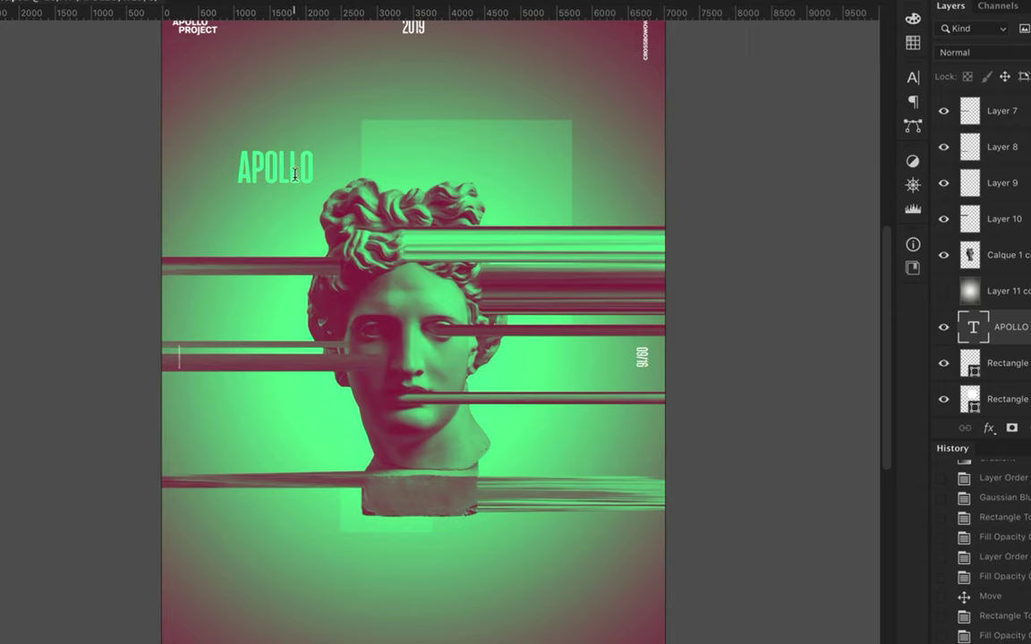
Tuck the APOLLO text partly behind the head and set it to Regular, 70 pt
{"action": "left_click_drag", "start_coordinate": [299, 184], "coordinate": [318, 248]}
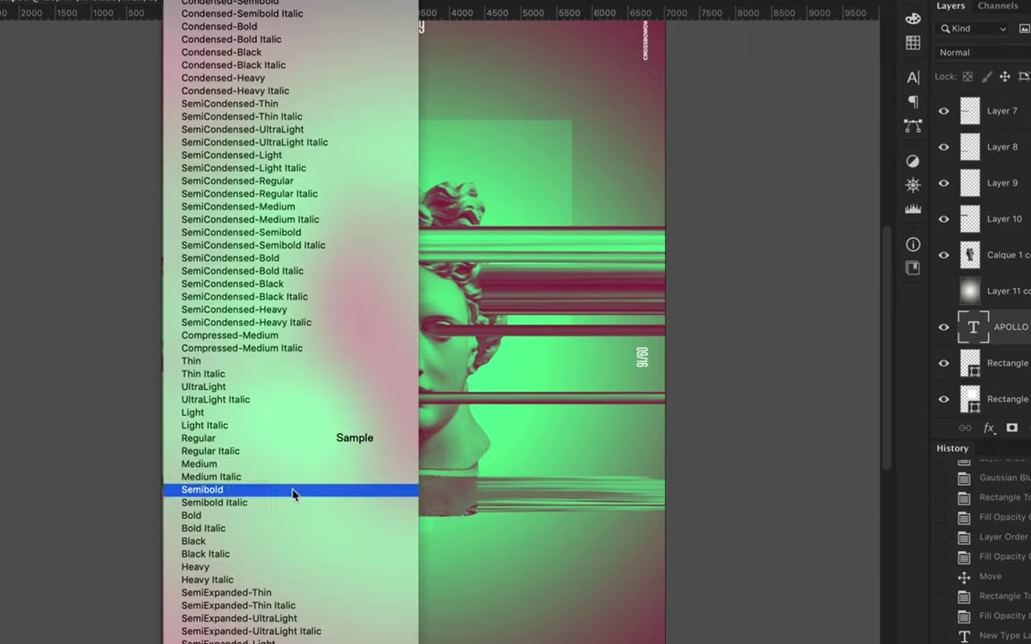
{"action": "left_click", "coordinate": [288, 431]}
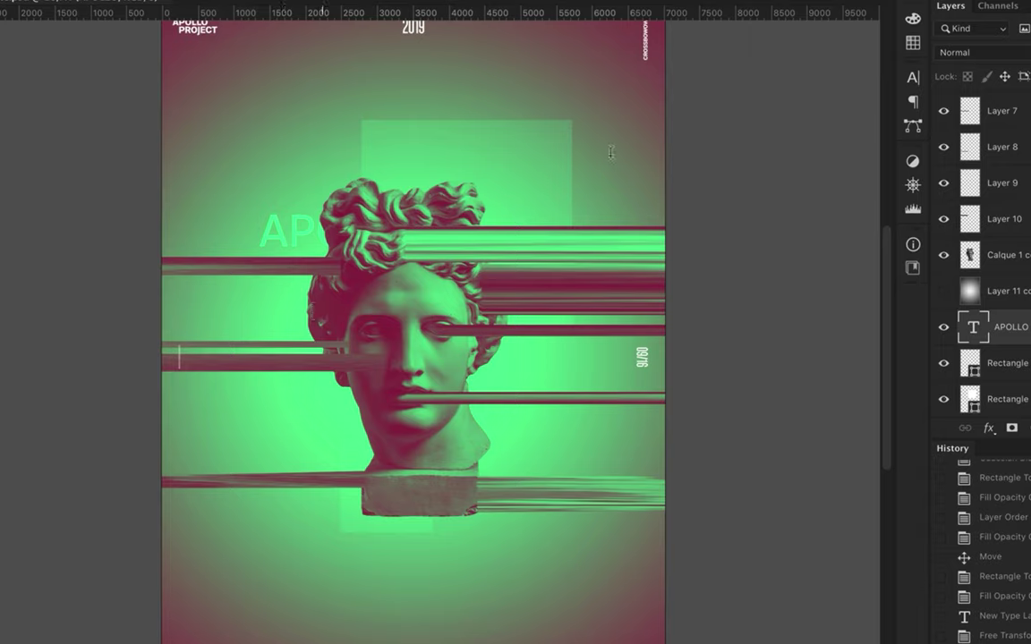
{"action": "left_click", "coordinate": [391, 175]}
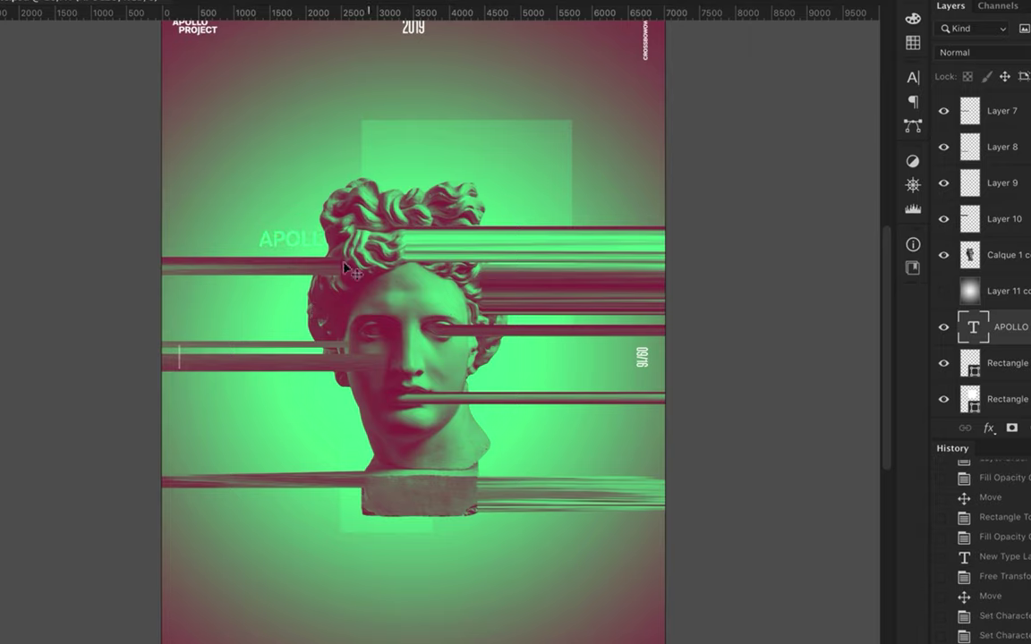
Give APOLLO 400 tracking and Alt-drag a duplicate of the text layer
{"action": "left_click", "coordinate": [912, 80]}
{"action": "type", "text": "400"}
{"action": "key", "text": "Return"}
{"action": "mouse_move", "coordinate": [280, 248]}
{"action": "left_mouse_down"}
{"action": "mouse_move", "coordinate": [492, 376]}
{"action": "mouse_move", "coordinate": [357, 456]}
{"action": "left_mouse_up"}
{"action": "double_click", "coordinate": [348, 455]}
Retype the duplicate as 365°, position it, and place a second 365° copy by the chin
{"action": "type", "text": "38"}
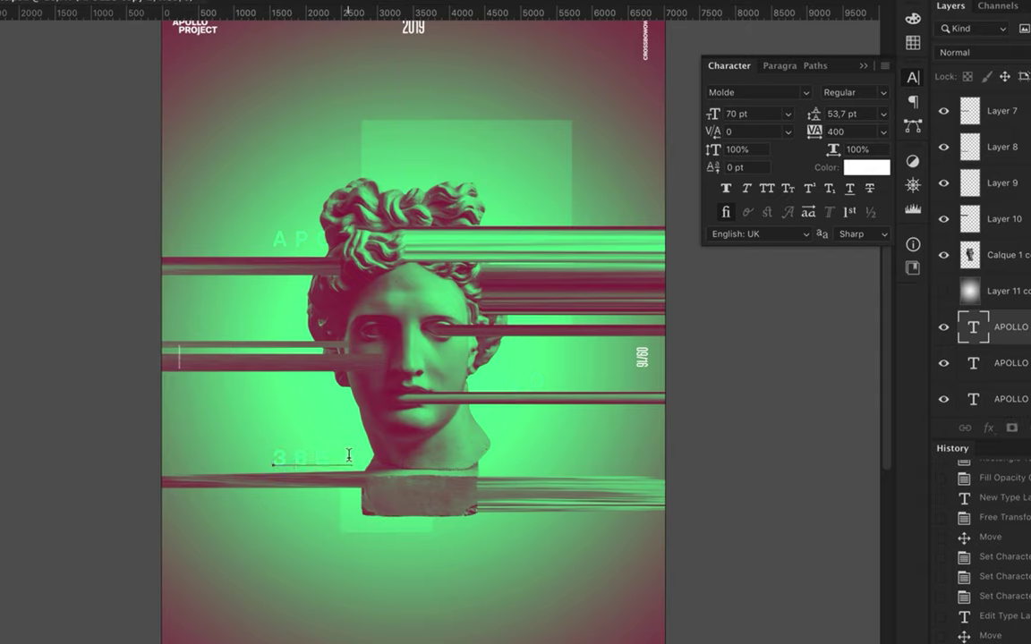
{"action": "mouse_move", "coordinate": [309, 465]}
{"action": "left_mouse_down"}
{"action": "mouse_move", "coordinate": [302, 240]}
{"action": "mouse_move", "coordinate": [281, 234]}
{"action": "left_mouse_up"}
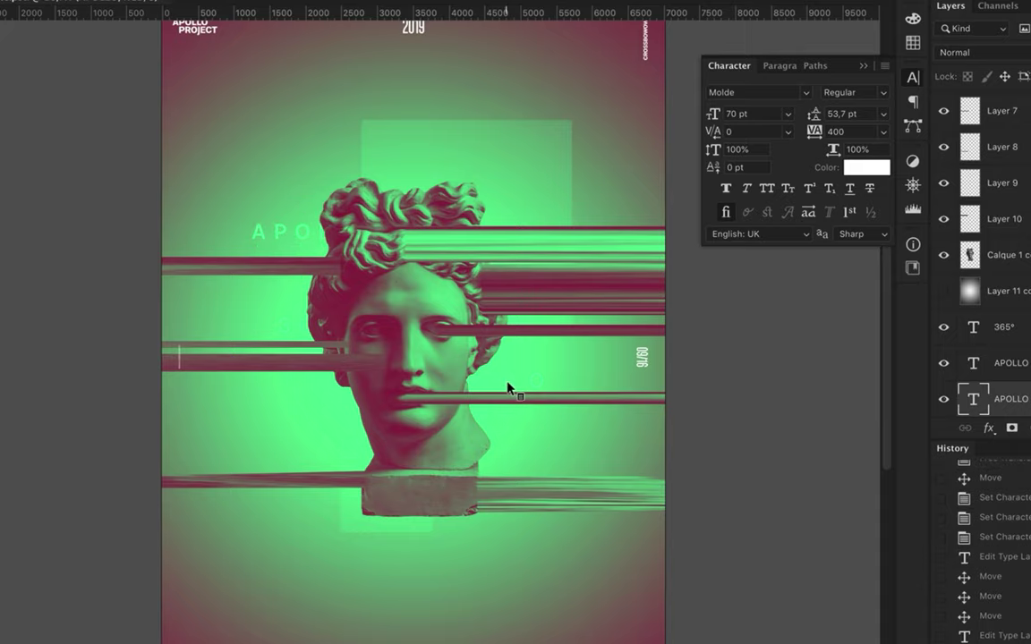
{"action": "left_click_drag", "start_coordinate": [285, 330], "coordinate": [467, 363]}
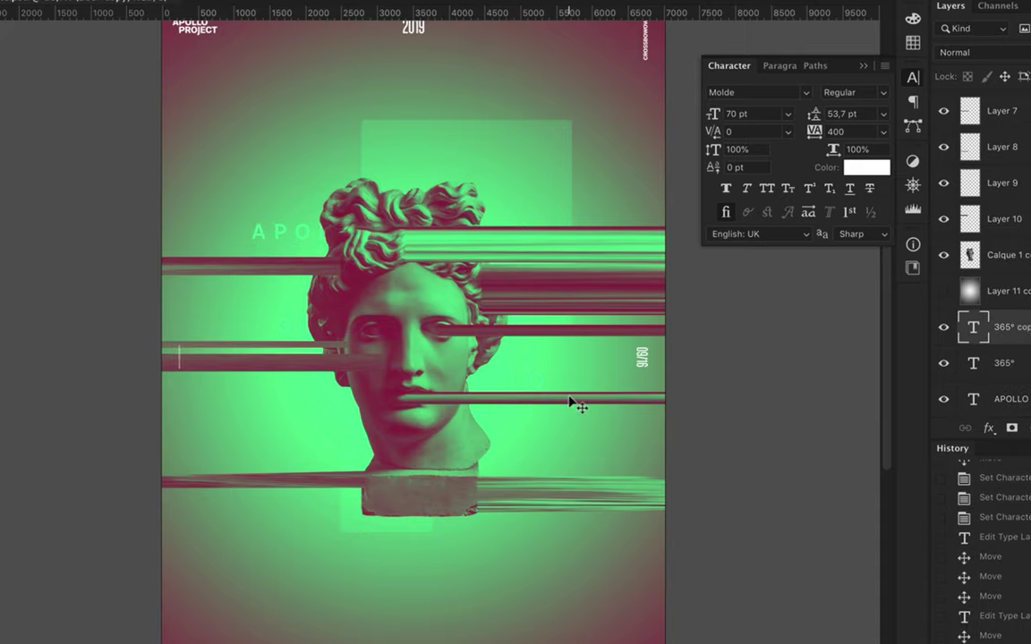
{"action": "mouse_move", "coordinate": [572, 402]}
{"action": "left_mouse_down"}
{"action": "mouse_move", "coordinate": [511, 416]}
{"action": "mouse_move", "coordinate": [501, 465]}
{"action": "left_mouse_up"}
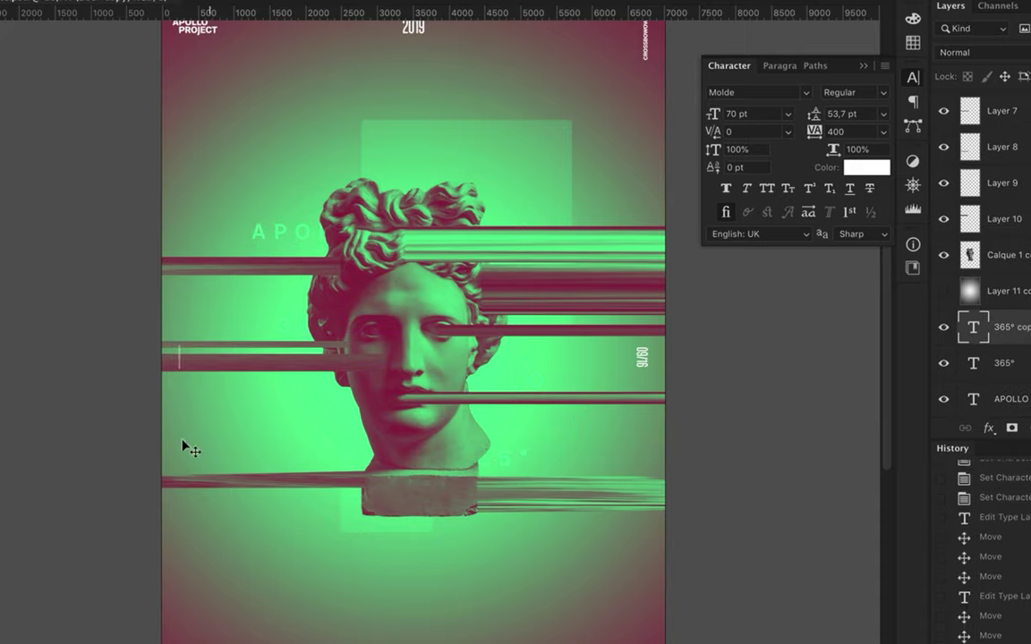
{"action": "scroll", "coordinate": [399, 247], "scroll_direction": "down", "scroll_amount": 2}
{"action": "left_click_drag", "start_coordinate": [337, 301], "coordinate": [238, 301]}
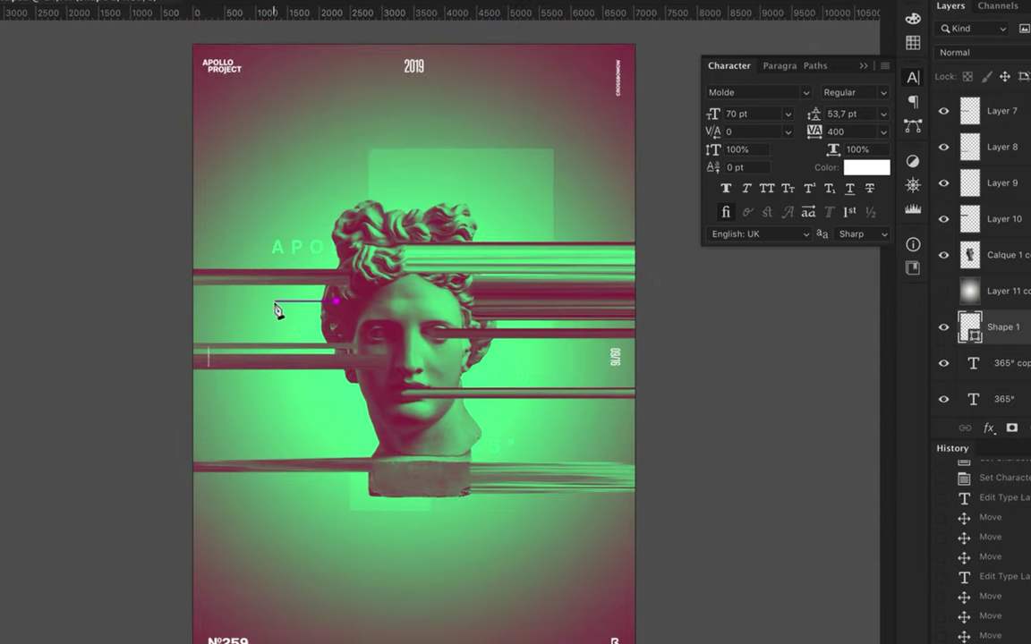
Give the horizontal line a thin white stroke and adjust its stroke style
{"action": "left_click", "coordinate": [72, 4]}
{"action": "left_click", "coordinate": [152, 62]}
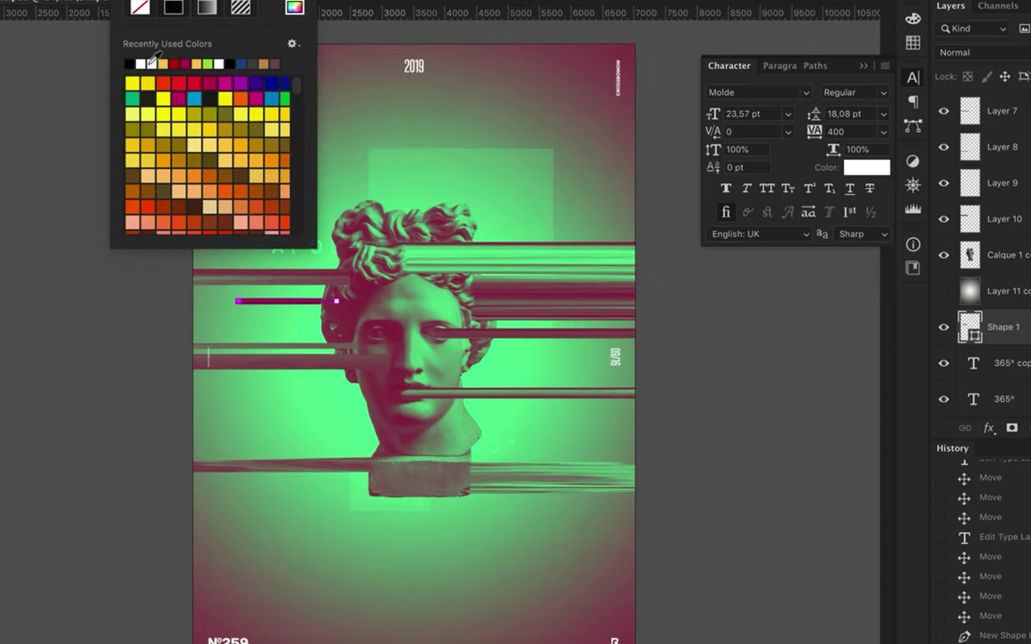
{"action": "left_click", "coordinate": [149, 62]}
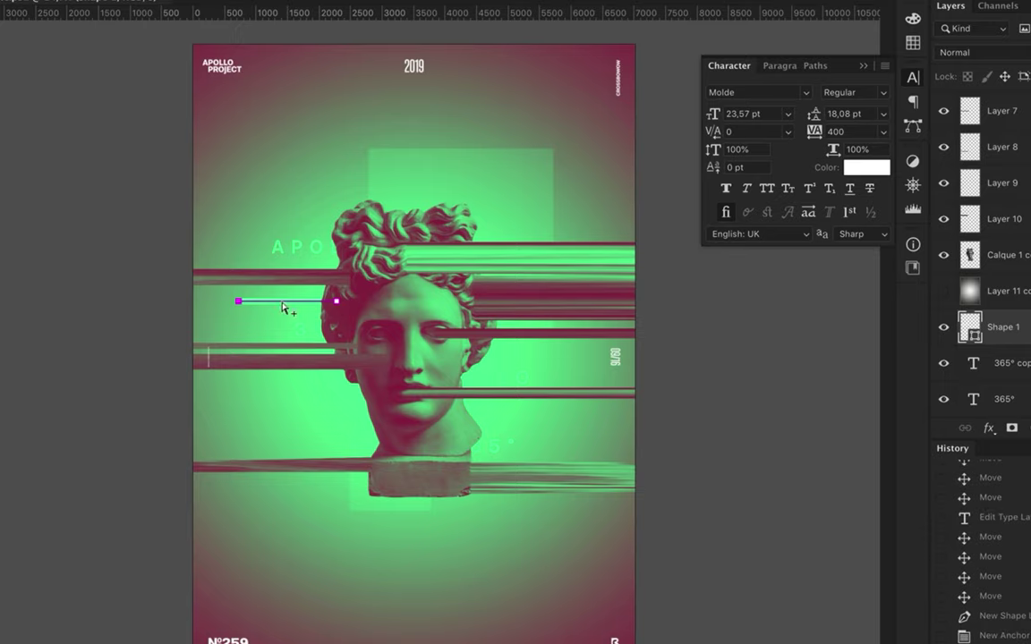
{"action": "key", "text": "Return"}
{"action": "key", "text": "Return"}
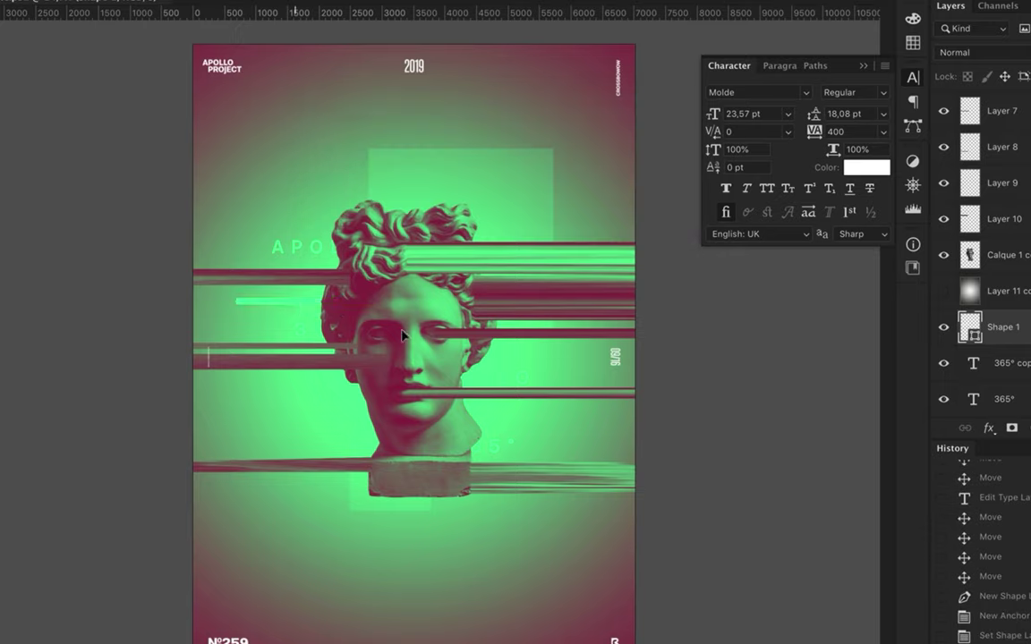
{"action": "left_click", "coordinate": [268, 1]}
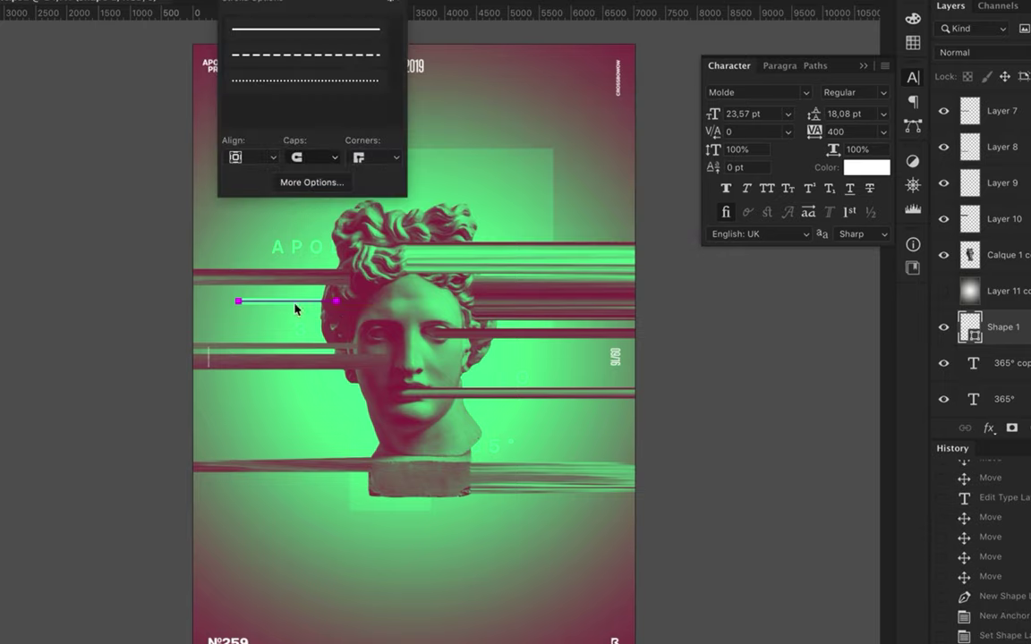
Copy the line to the lower right of the chin and lower its stacking order
{"action": "left_click_drag", "start_coordinate": [289, 307], "coordinate": [502, 420]}
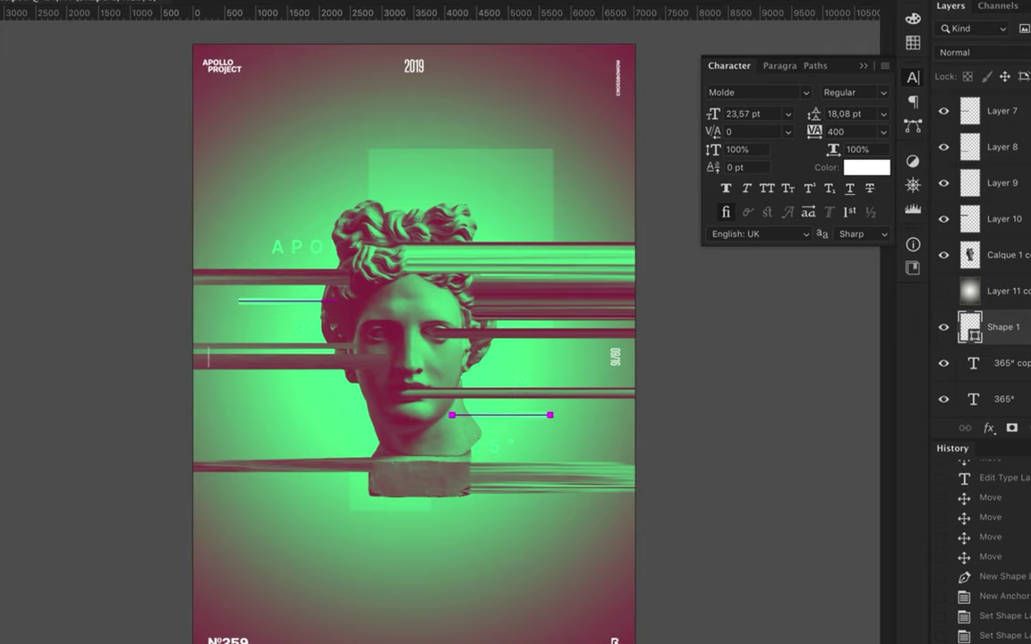
{"action": "left_click", "coordinate": [528, 422]}
{"action": "mouse_move", "coordinate": [339, 431]}
{"action": "left_mouse_down"}
{"action": "mouse_move", "coordinate": [439, 332]}
{"action": "mouse_move", "coordinate": [527, 426]}
{"action": "left_mouse_up"}
{"action": "key", "text": "a"}
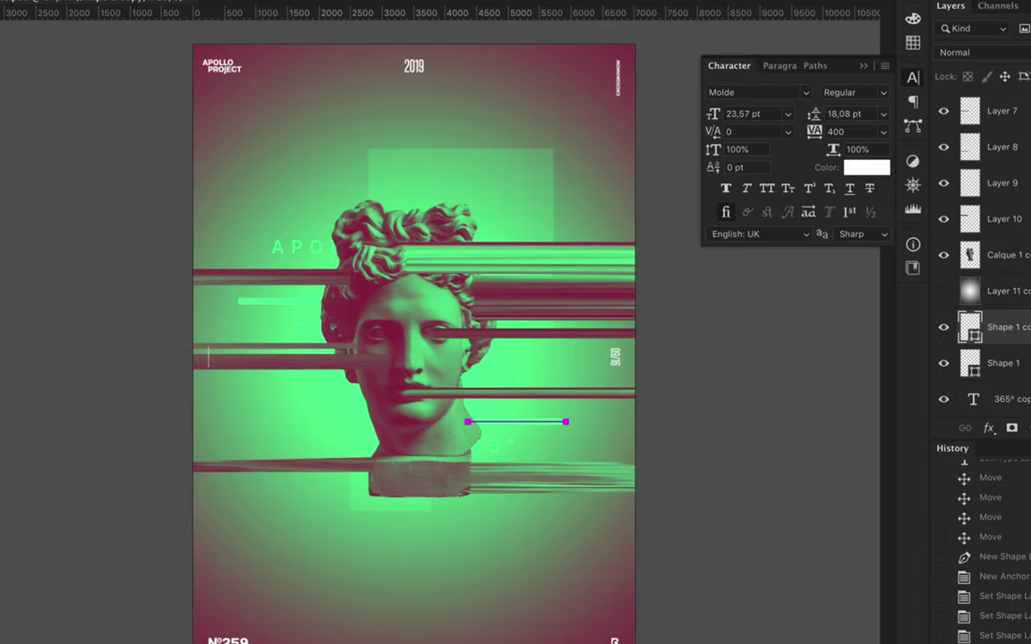
{"action": "key", "text": "ctrl+bracketleft"}
{"action": "left_click_drag", "start_coordinate": [310, 324], "coordinate": [315, 433]}
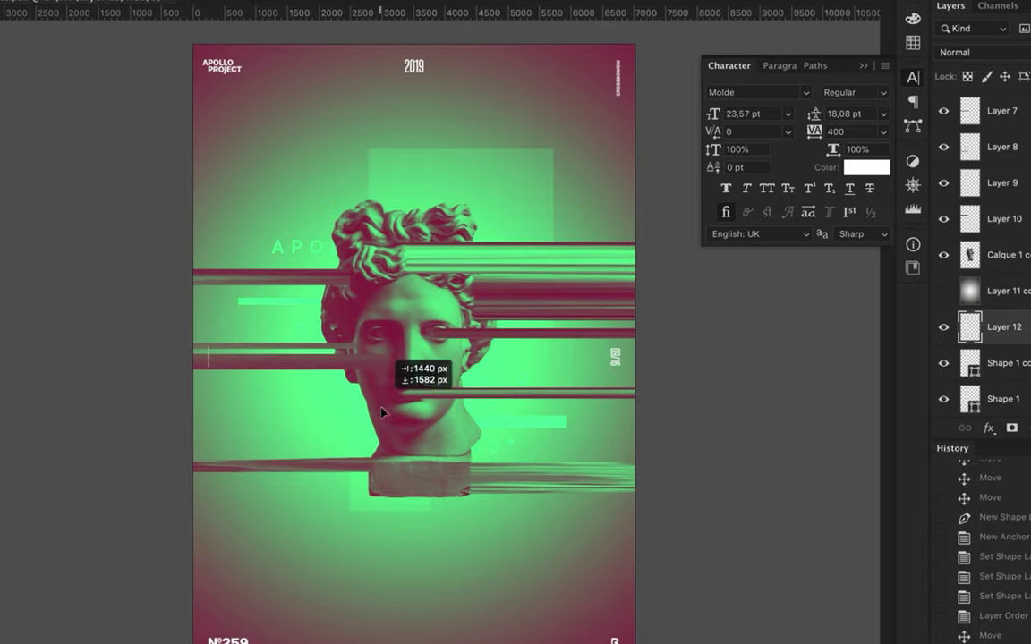
Delete the stray Layer 12 copy and Layer 12
{"action": "key", "text": "Delete"}
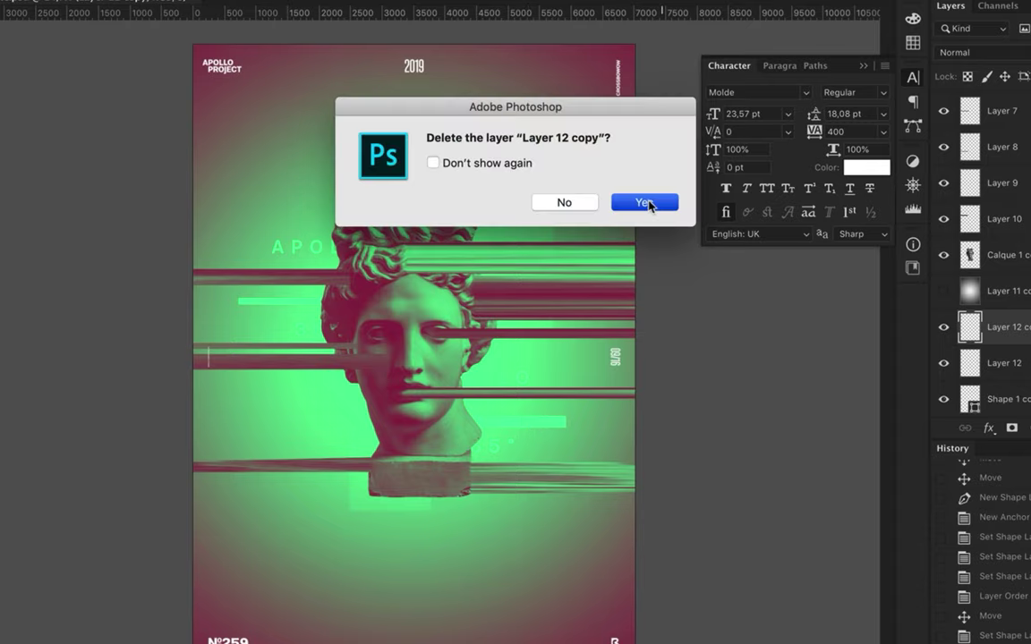
{"action": "left_click", "coordinate": [644, 202]}
{"action": "left_click_drag", "start_coordinate": [520, 426], "coordinate": [376, 449]}
{"action": "key", "text": "Delete"}
{"action": "left_click", "coordinate": [640, 202]}
Place dark magenta line copies left of the face and right of the nose
{"action": "mouse_move", "coordinate": [542, 430]}
{"action": "left_mouse_down"}
{"action": "mouse_move", "coordinate": [396, 402]}
{"action": "mouse_move", "coordinate": [362, 407]}
{"action": "left_mouse_up"}
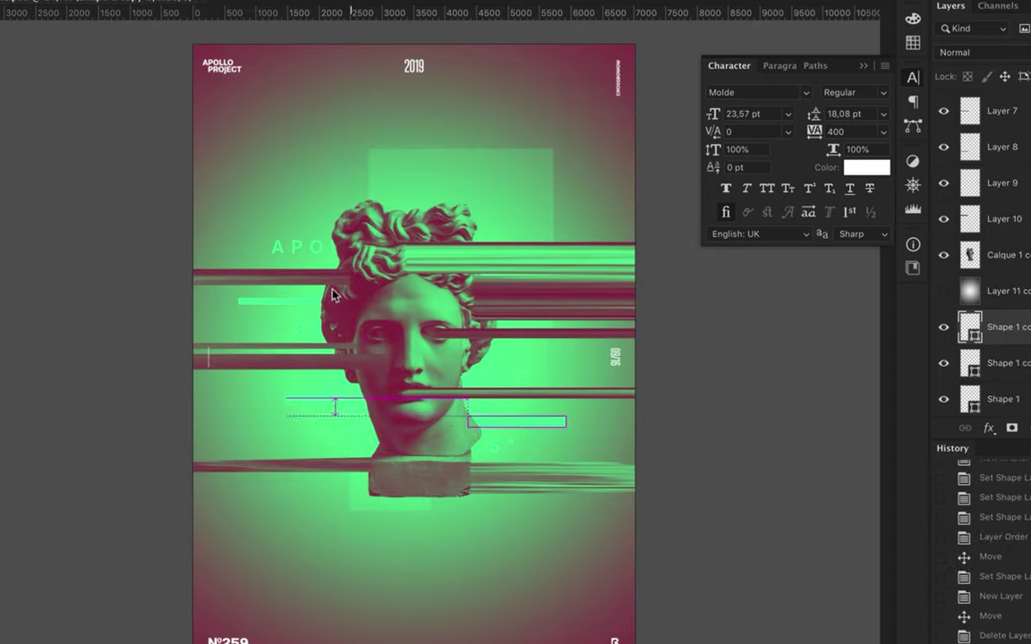
{"action": "left_click", "coordinate": [125, 55]}
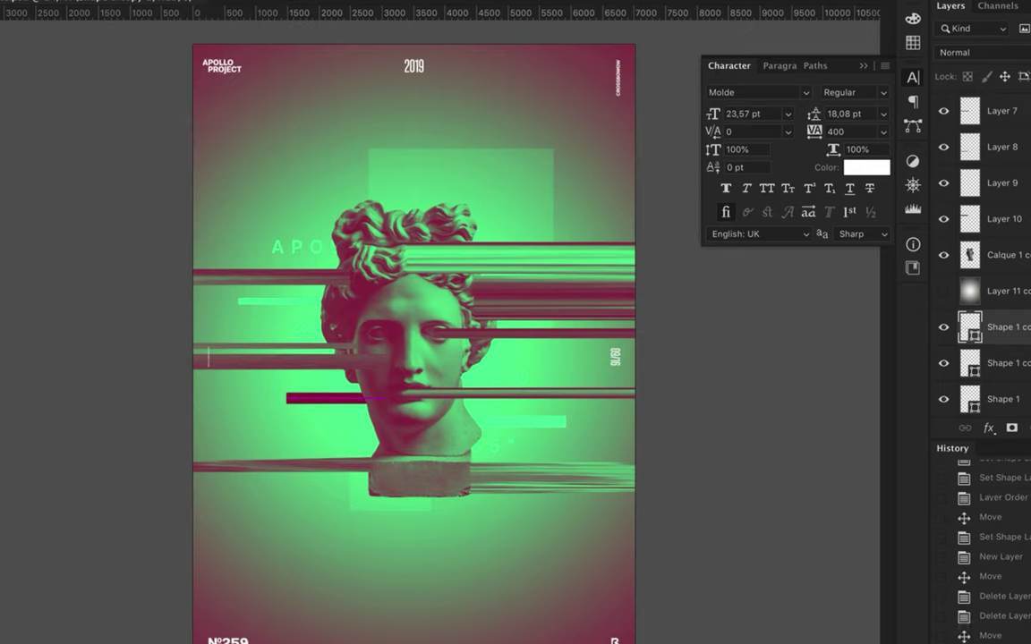
{"action": "left_click_drag", "start_coordinate": [329, 404], "coordinate": [338, 414]}
{"action": "left_click_drag", "start_coordinate": [447, 353], "coordinate": [501, 350]}
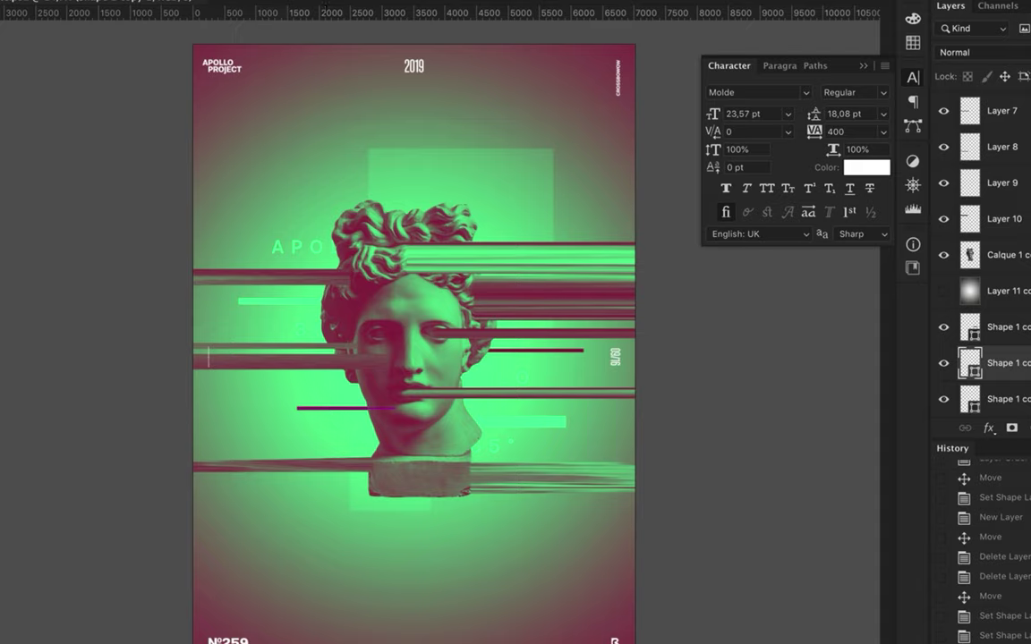
{"action": "left_click_drag", "start_coordinate": [277, 384], "coordinate": [262, 422]}
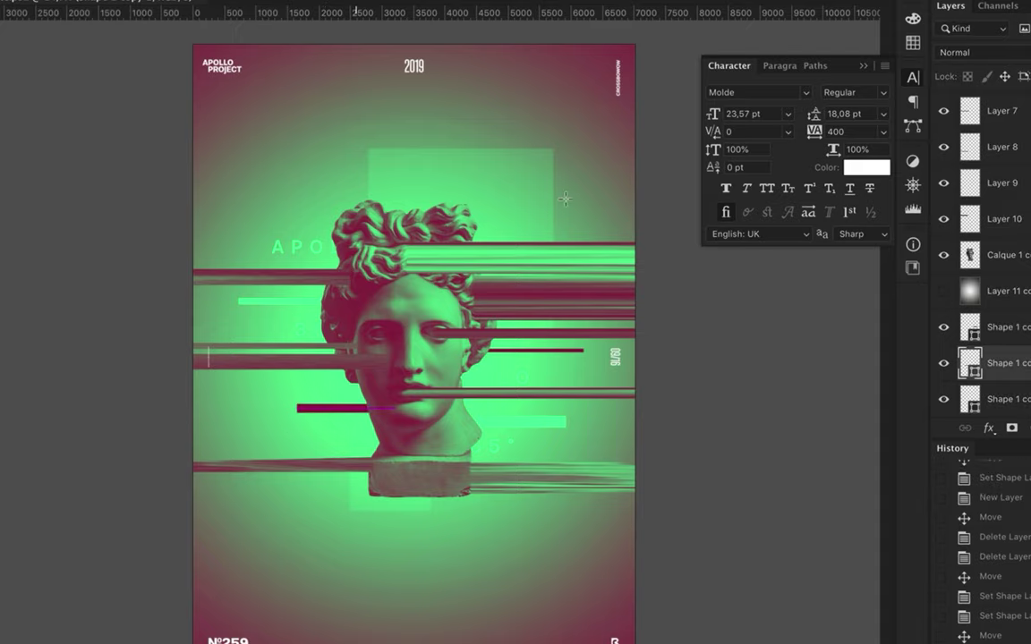
{"action": "left_click", "coordinate": [506, 189]}
{"action": "scroll", "coordinate": [943, 105], "scroll_direction": "up", "scroll_amount": 3}
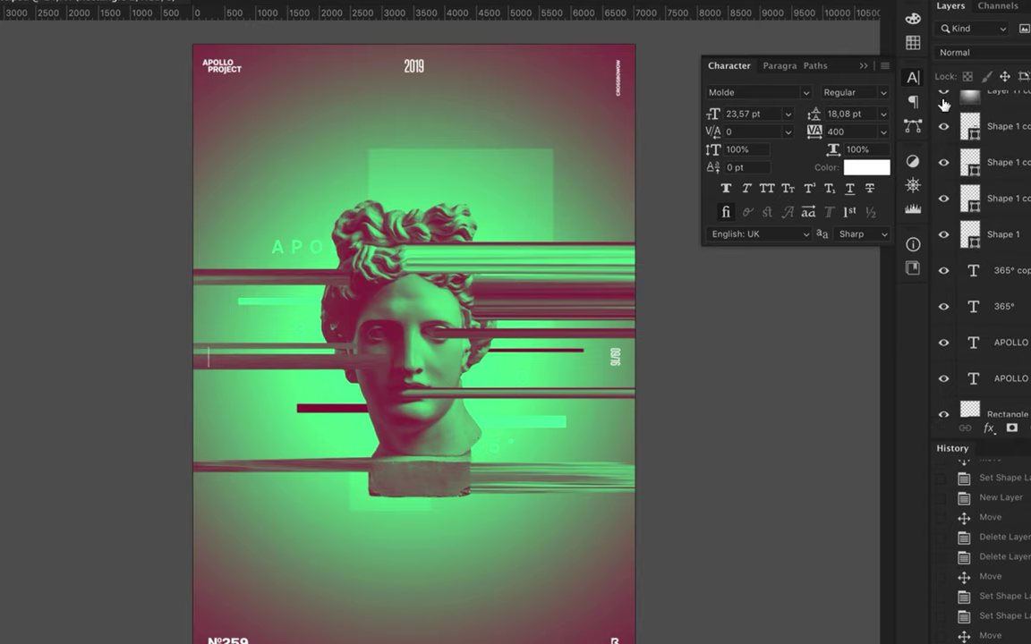
Move the pale green rectangle down and enlarge it behind the head with Free Transform
{"action": "left_click", "coordinate": [943, 98]}
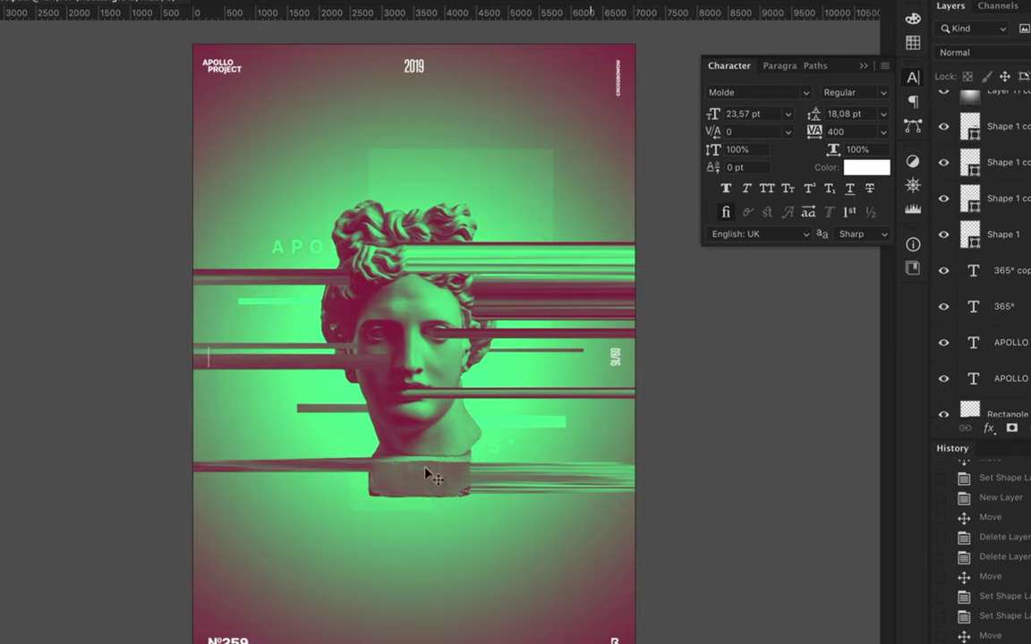
{"action": "left_click", "coordinate": [385, 532]}
{"action": "left_click_drag", "start_coordinate": [354, 523], "coordinate": [452, 590]}
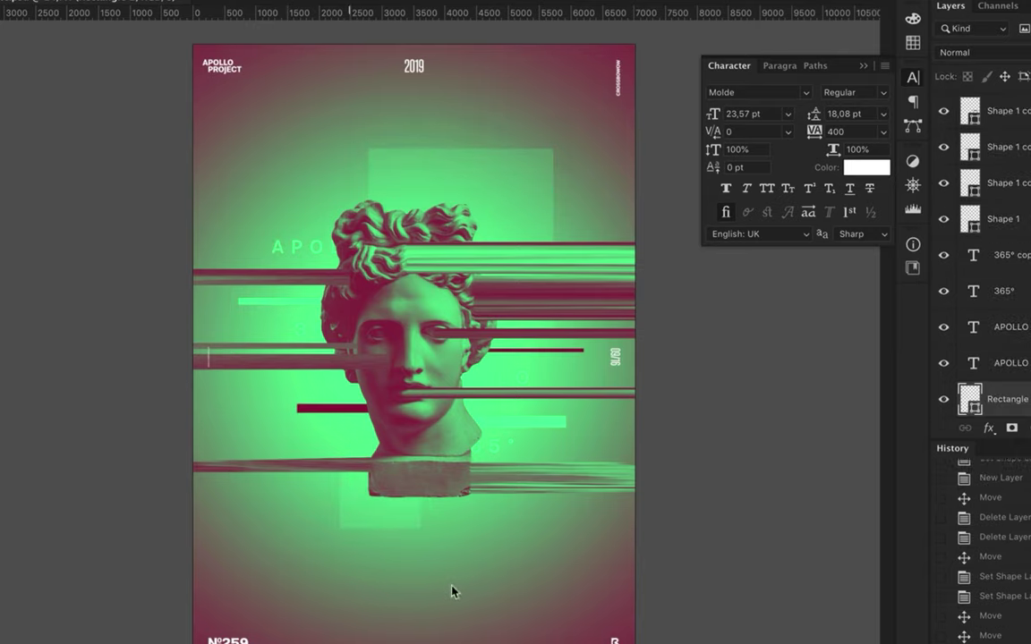
{"action": "scroll", "coordinate": [1023, 333], "scroll_direction": "down", "scroll_amount": 3}
{"action": "scroll", "coordinate": [1020, 333], "scroll_direction": "up", "scroll_amount": 5}
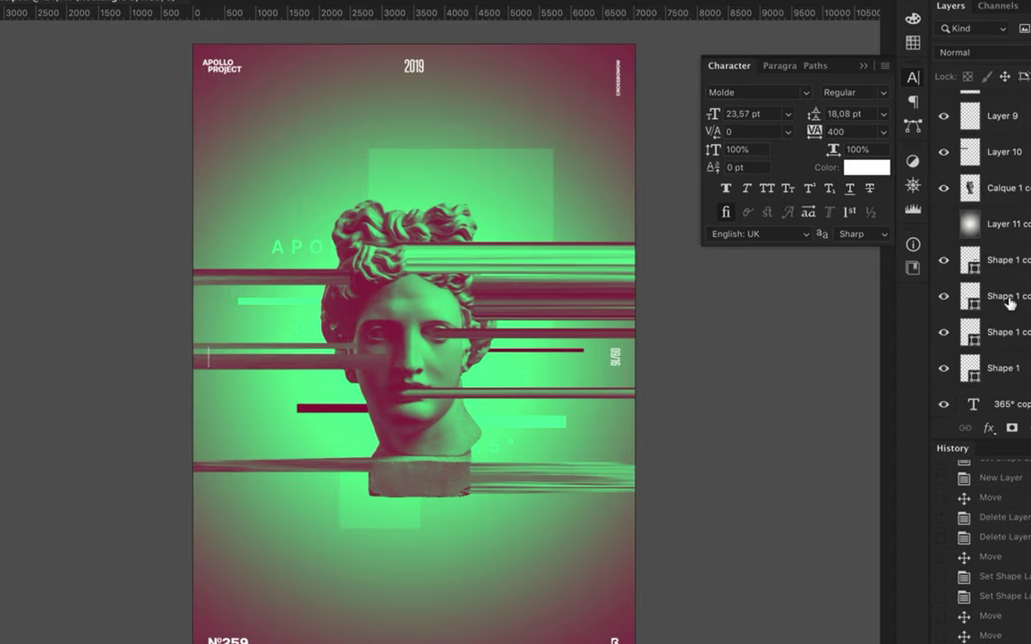
{"action": "scroll", "coordinate": [1003, 195], "scroll_direction": "up", "scroll_amount": 5}
{"action": "scroll", "coordinate": [1001, 133], "scroll_direction": "up", "scroll_amount": 5}
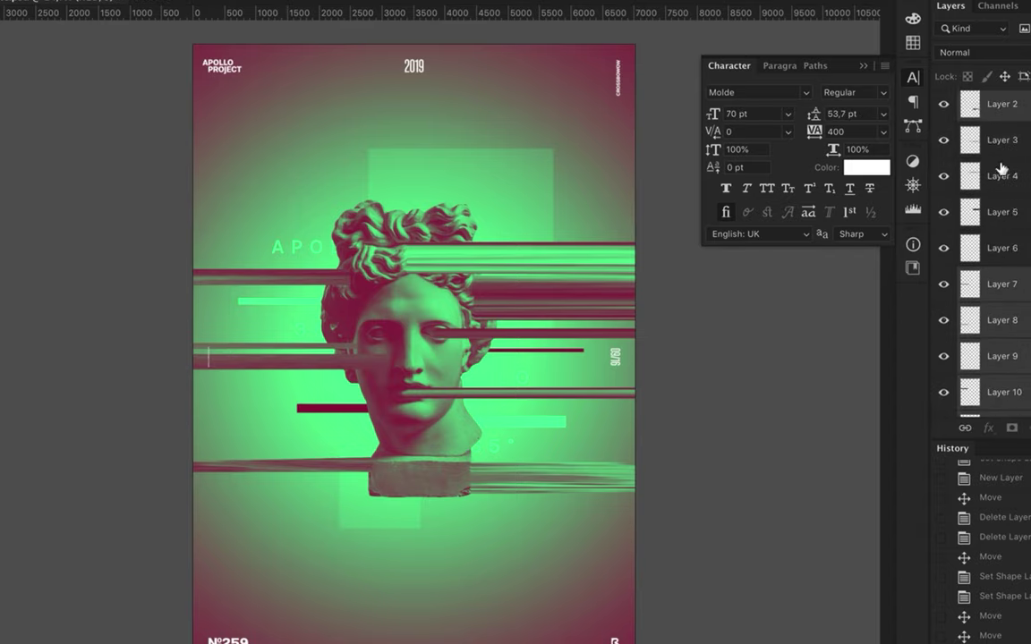
{"action": "scroll", "coordinate": [970, 242], "scroll_direction": "up", "scroll_amount": 4}
{"action": "key", "text": "ctrl+t"}
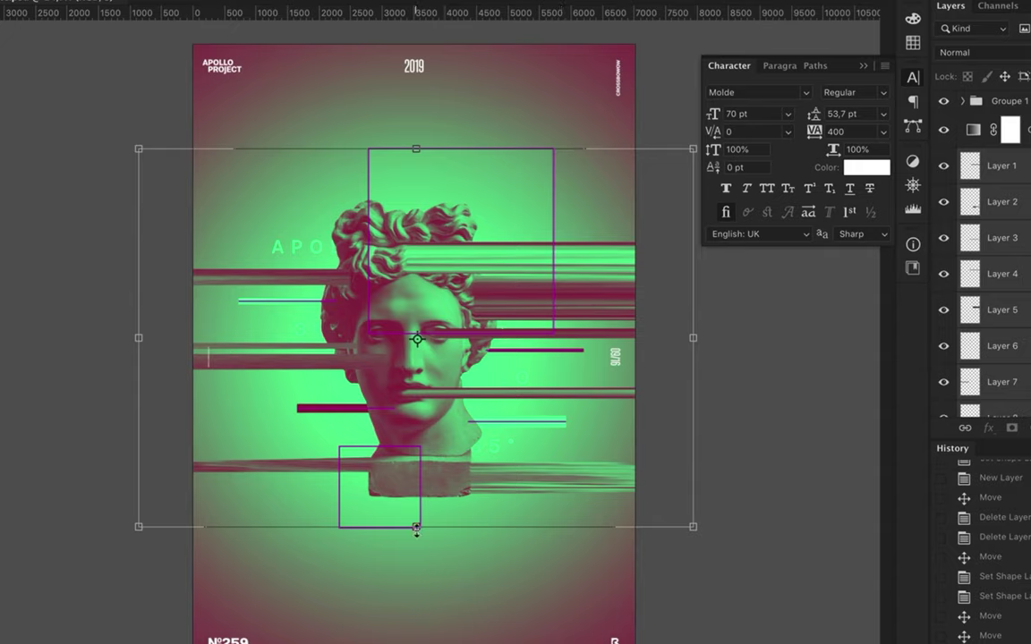
{"action": "left_click_drag", "start_coordinate": [414, 529], "coordinate": [426, 465]}
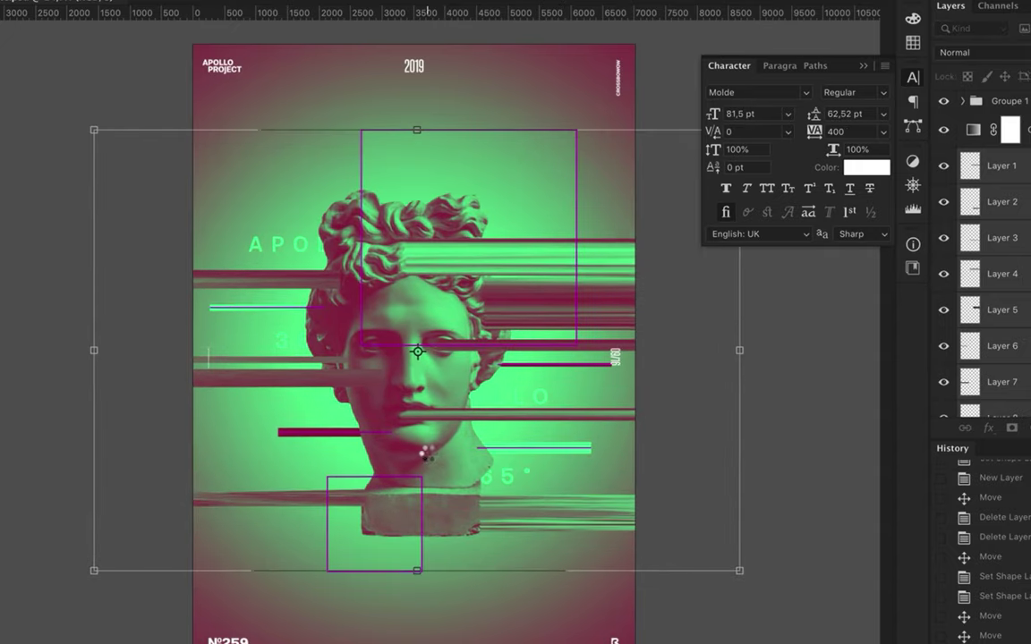
{"action": "key", "text": "Return"}
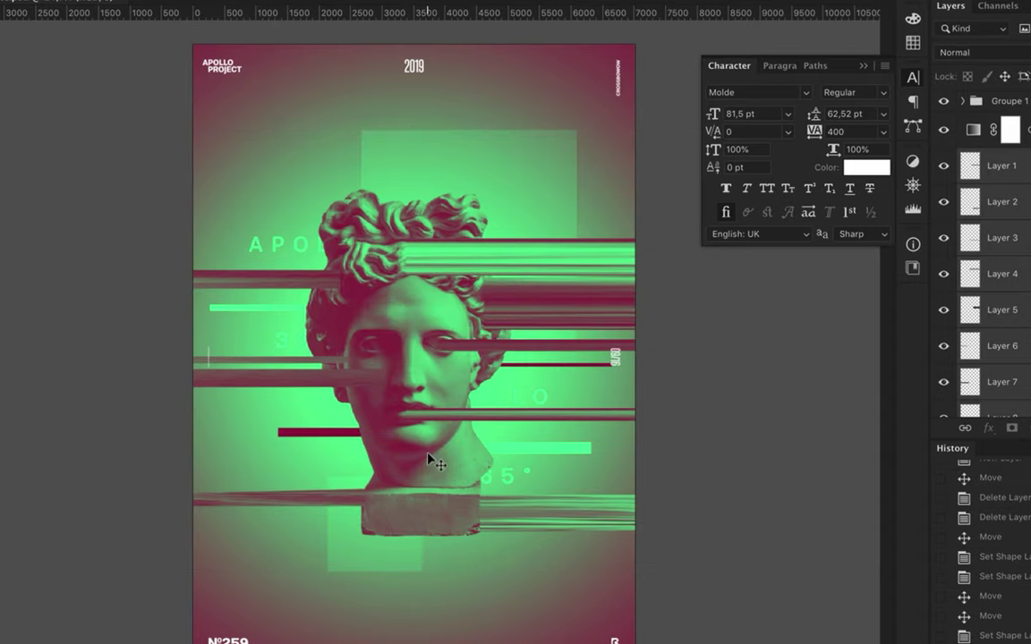
Shorten the thin magenta line and extend a duplicate bar leftward past the chin
{"action": "left_click", "coordinate": [582, 365]}
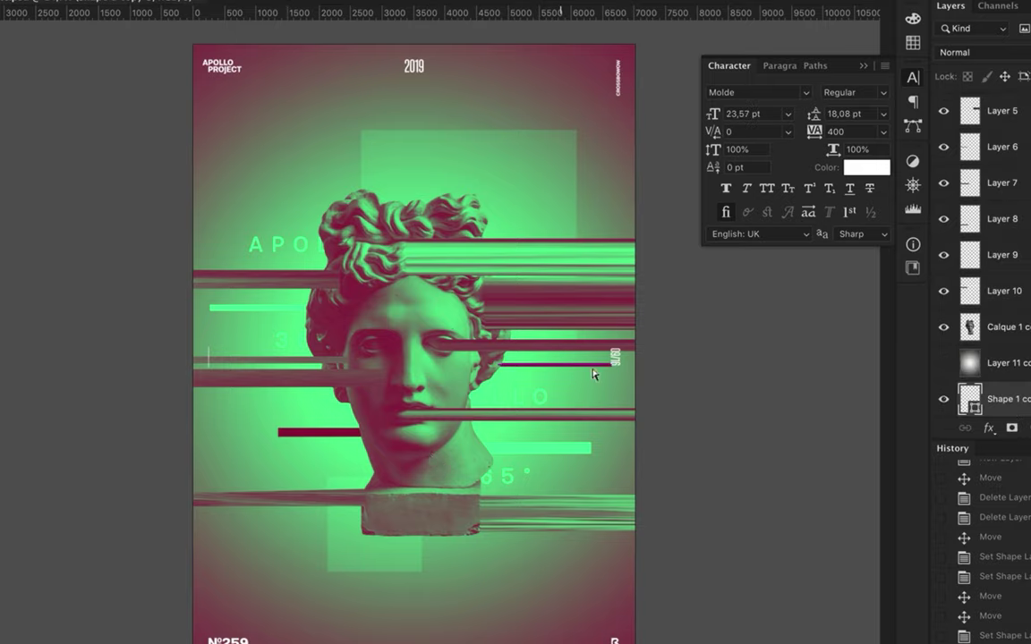
{"action": "left_click_drag", "start_coordinate": [589, 365], "coordinate": [524, 367]}
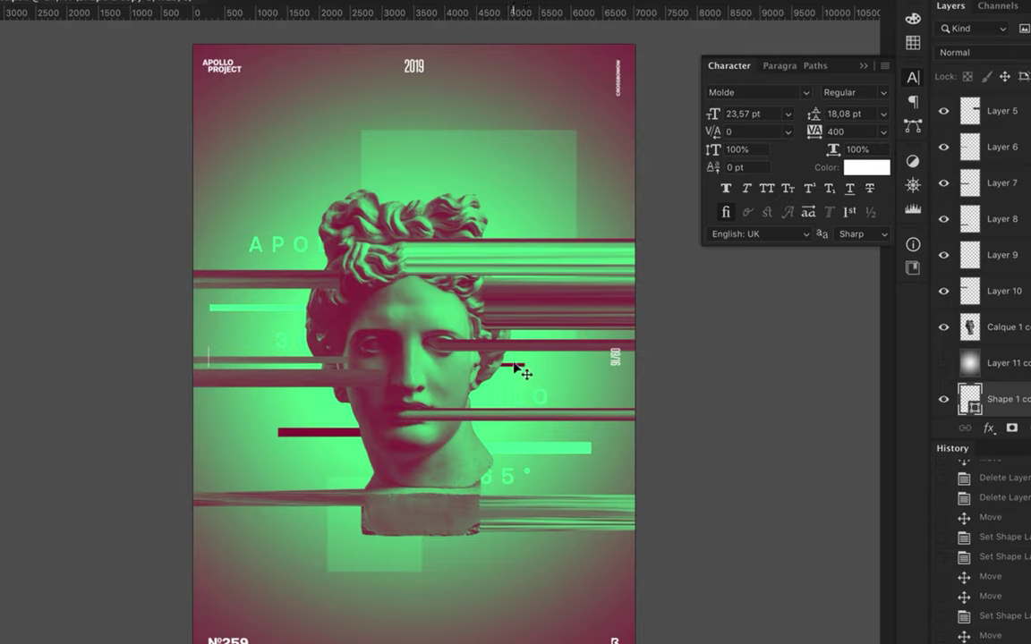
{"action": "mouse_move", "coordinate": [519, 368]}
{"action": "left_mouse_down"}
{"action": "mouse_move", "coordinate": [284, 440]}
{"action": "mouse_move", "coordinate": [324, 436]}
{"action": "left_mouse_up"}
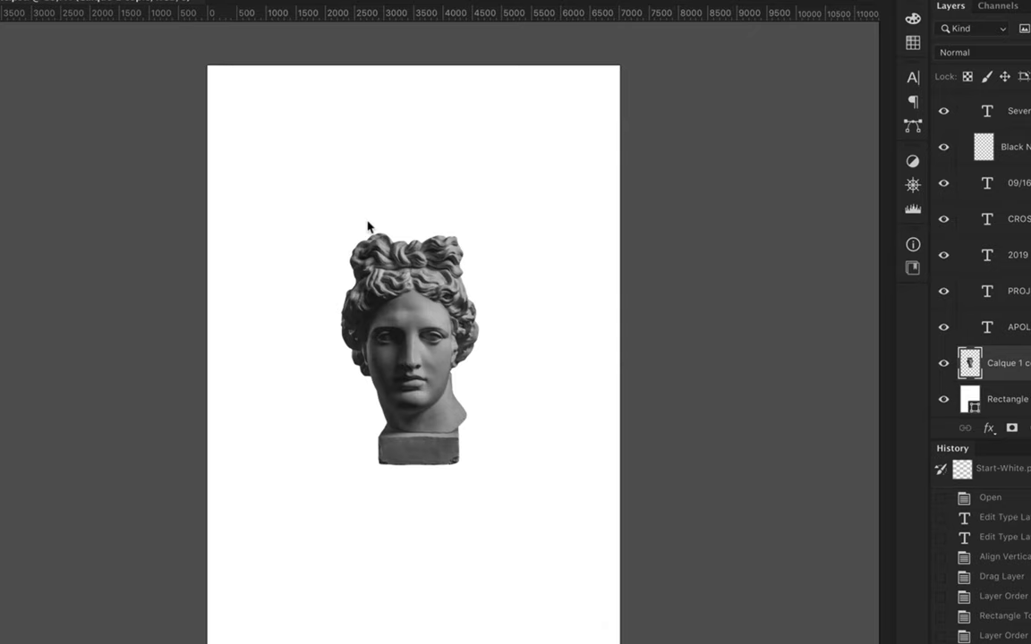
Add a Gradient Map adjustment layer with Reverse ticked so the background turns green
{"action": "left_click", "coordinate": [1027, 428]}
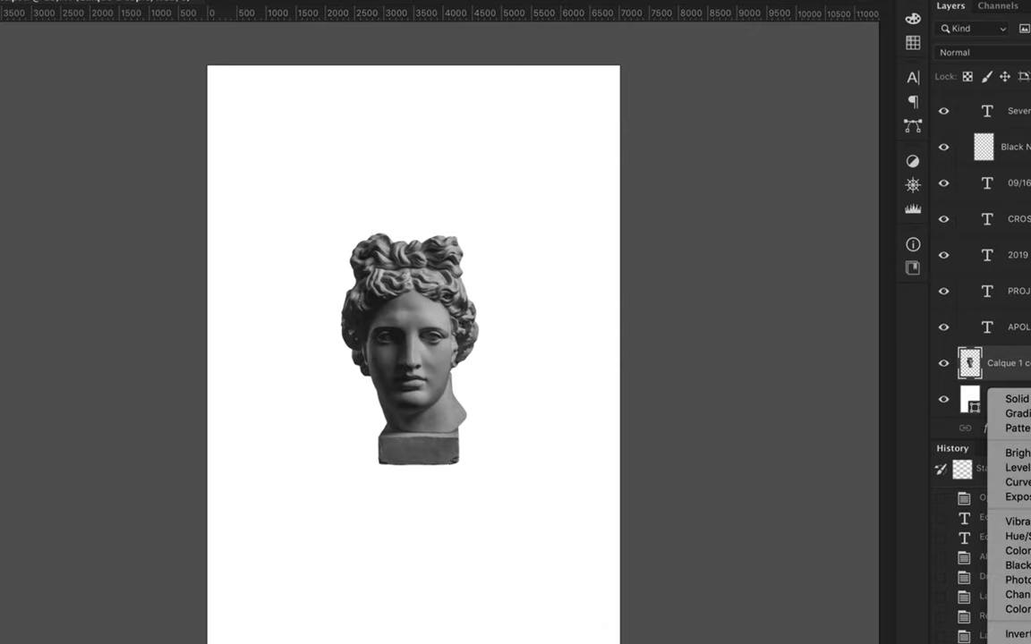
{"action": "left_click", "coordinate": [1016, 637]}
{"action": "left_click", "coordinate": [984, 60]}
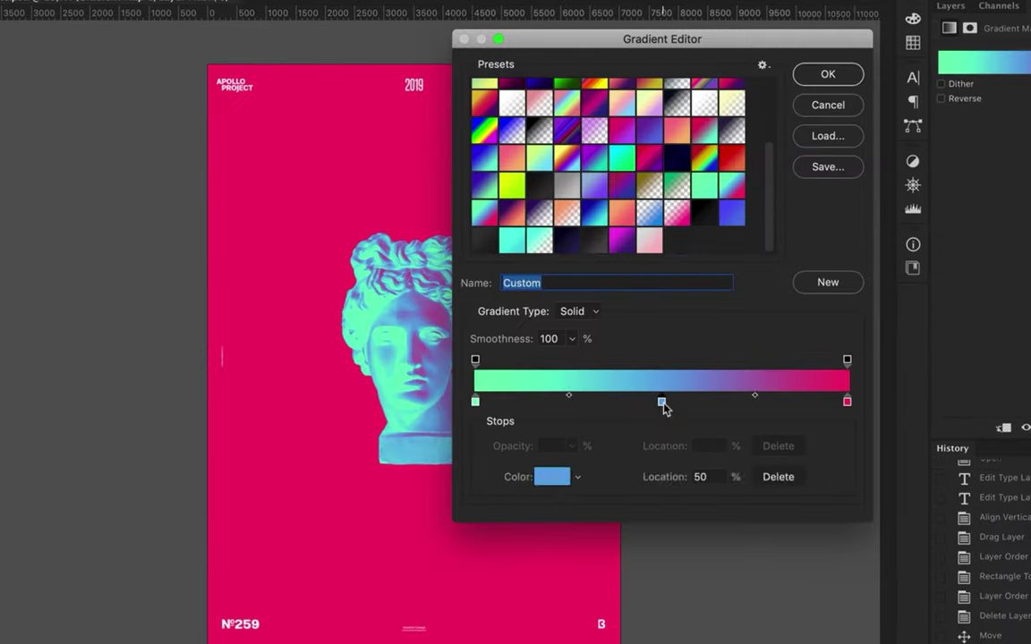
{"action": "left_click", "coordinate": [828, 73]}
{"action": "left_click", "coordinate": [939, 98]}
Set the gradient's magenta stop colour to #a42747
{"action": "left_click", "coordinate": [984, 61]}
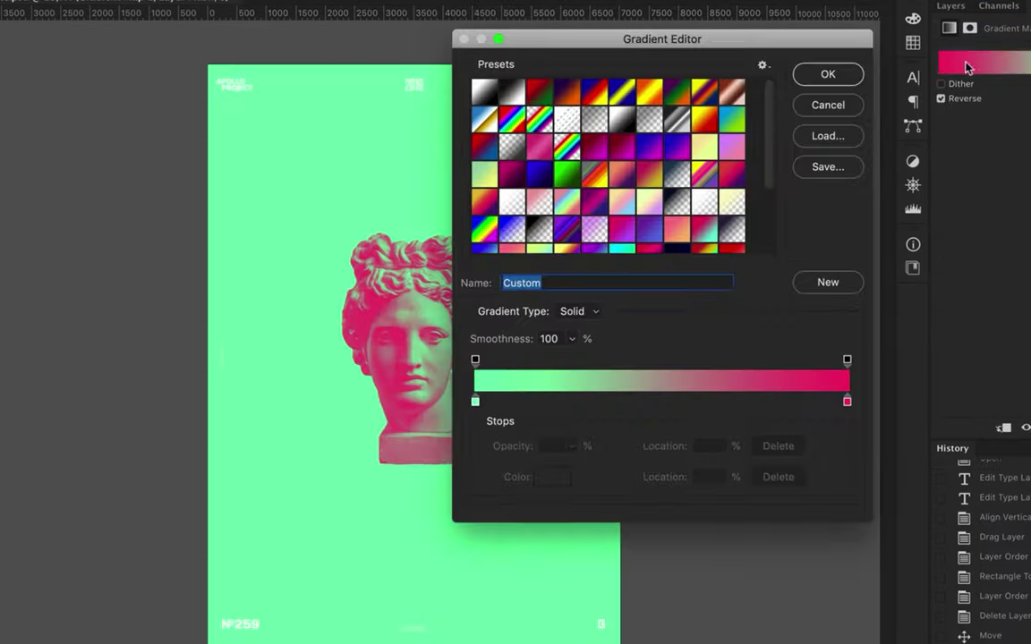
{"action": "double_click", "coordinate": [846, 401]}
{"action": "left_click", "coordinate": [704, 204]}
{"action": "mouse_move", "coordinate": [704, 204]}
{"action": "left_mouse_down"}
{"action": "mouse_move", "coordinate": [697, 217]}
{"action": "mouse_move", "coordinate": [706, 218]}
{"action": "left_mouse_up"}
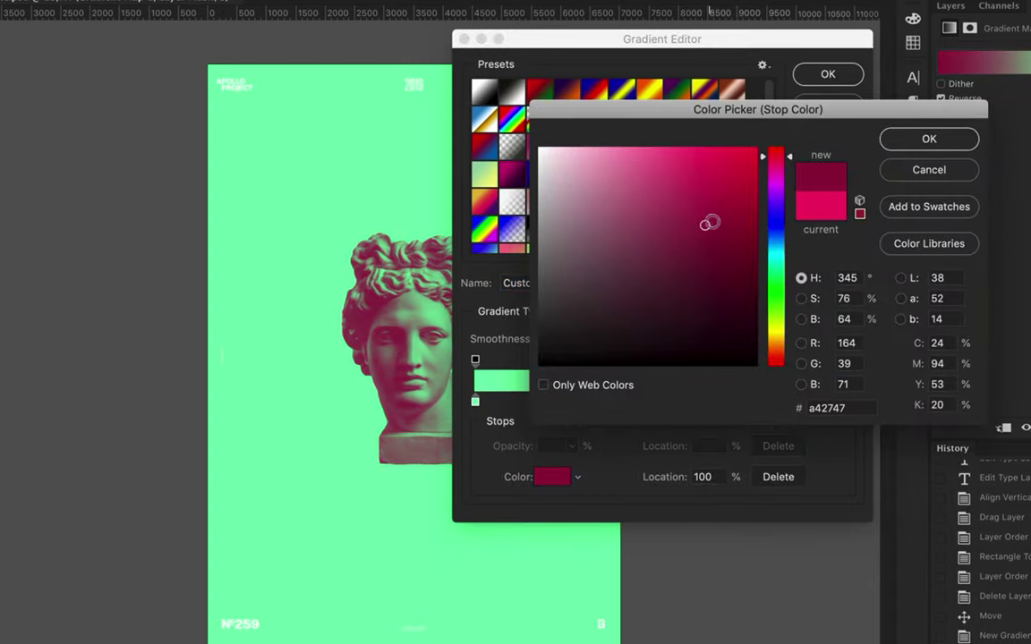
{"action": "key", "text": "Return"}
{"action": "key", "text": "Return"}
{"action": "left_click", "coordinate": [435, 292]}
{"action": "scroll", "coordinate": [435, 293], "scroll_direction": "up", "scroll_amount": 3}
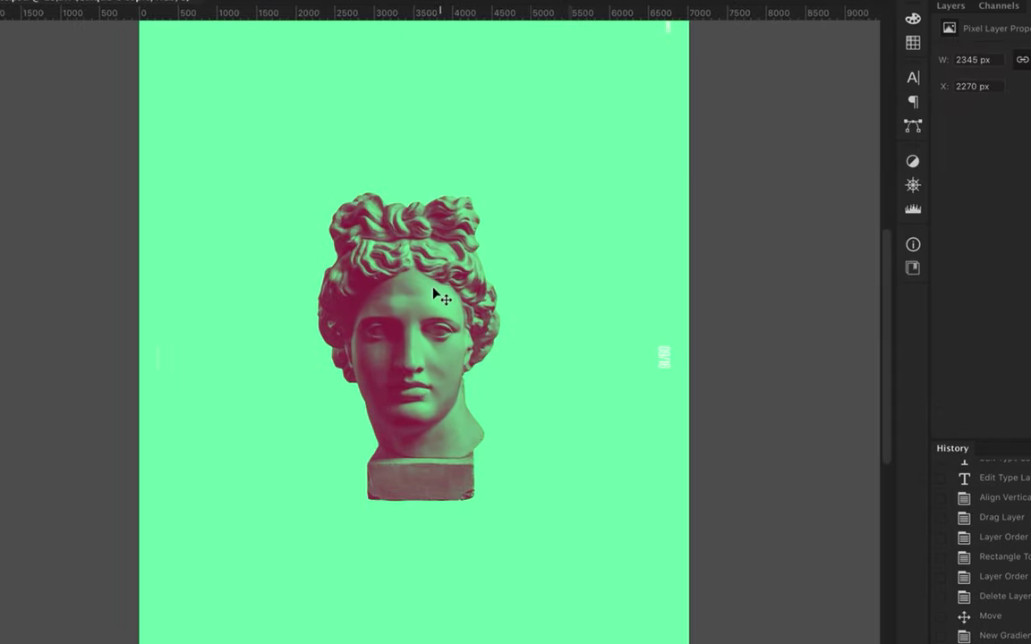
Stretch a thin vertical strip of the eye out to the poster's right edge
{"action": "scroll", "coordinate": [436, 293], "scroll_direction": "up", "scroll_amount": 5}
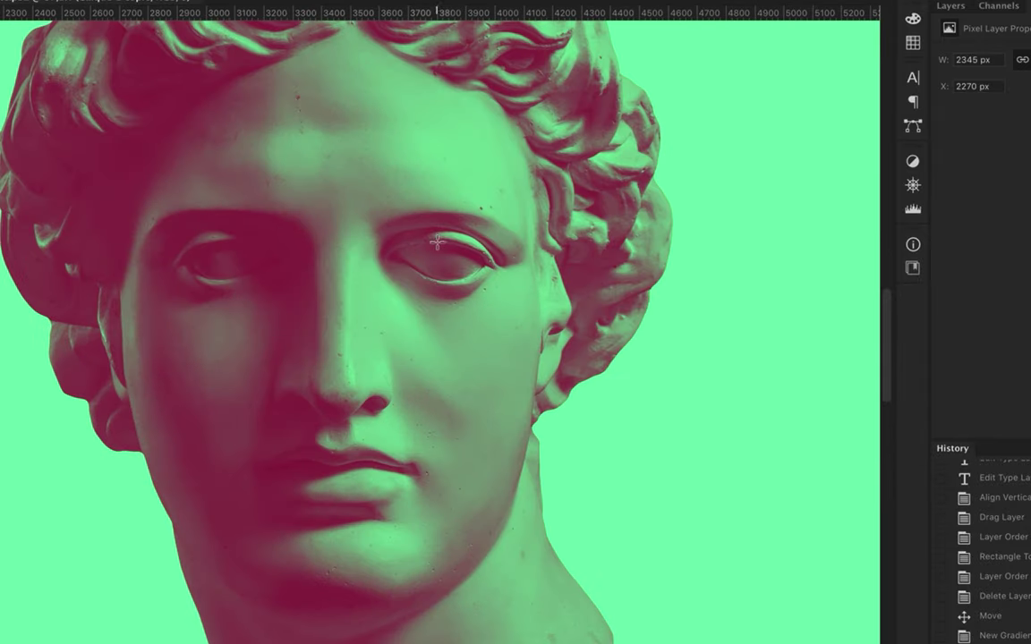
{"action": "left_click_drag", "start_coordinate": [436, 242], "coordinate": [439, 287]}
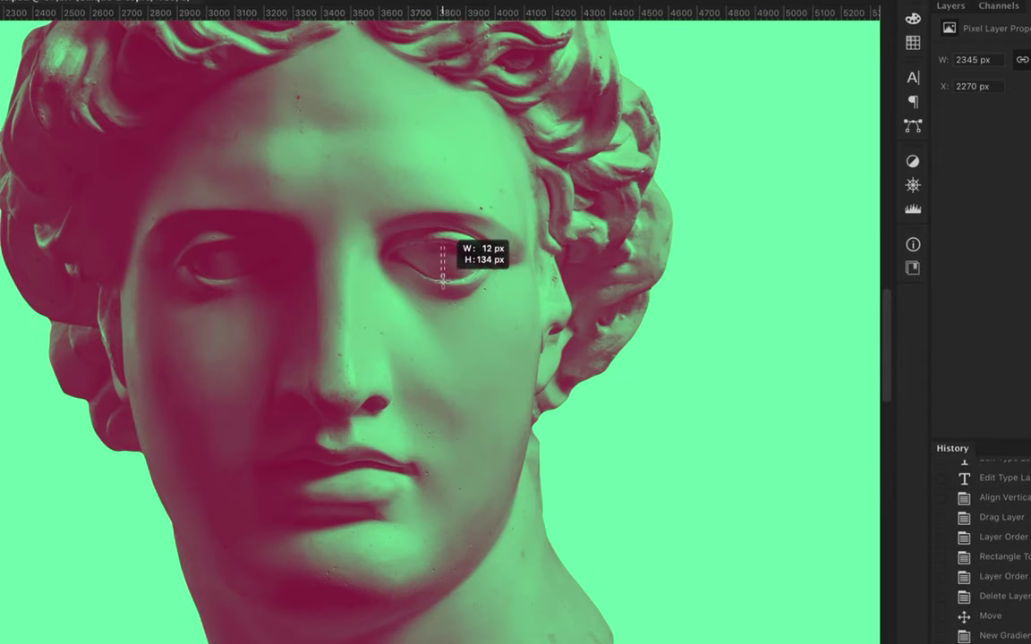
{"action": "scroll", "coordinate": [588, 309], "scroll_direction": "down", "scroll_amount": 5}
{"action": "left_click_drag", "start_coordinate": [420, 331], "coordinate": [650, 335]}
{"action": "scroll", "coordinate": [391, 285], "scroll_direction": "up", "scroll_amount": 3}
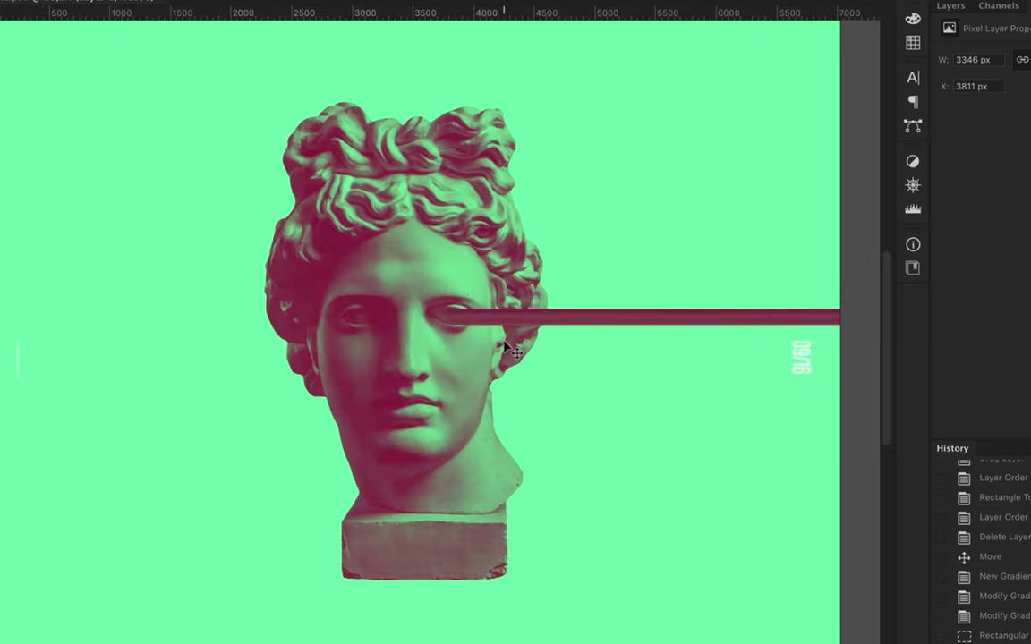
Copy a thin slice of the base's right side to a new layer and align it
{"action": "left_click_drag", "start_coordinate": [453, 470], "coordinate": [472, 523]}
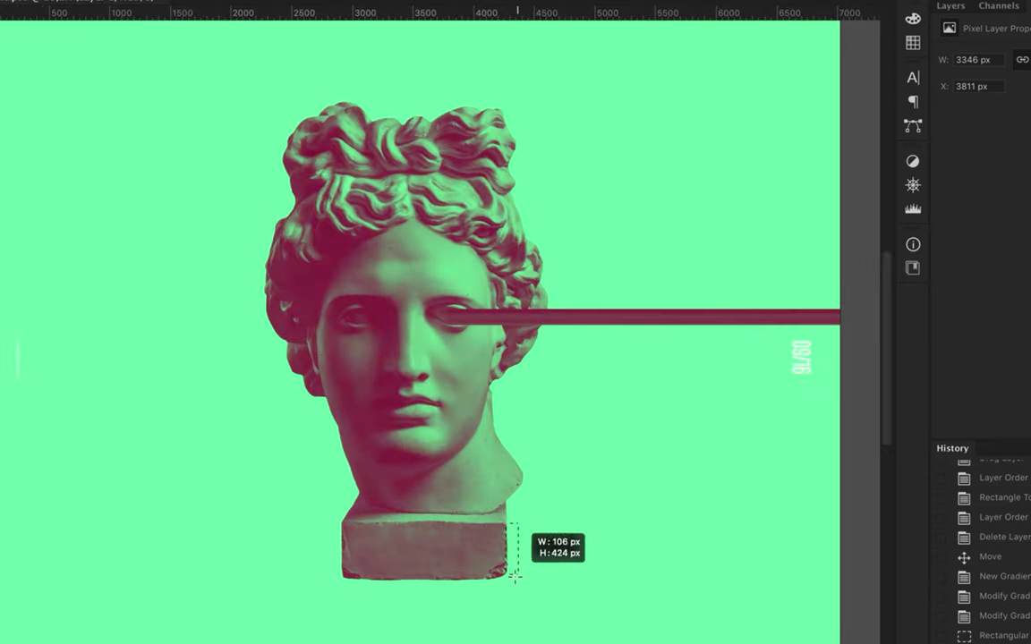
{"action": "key", "text": "ctrl+c"}
{"action": "key", "text": "ctrl+v"}
{"action": "key", "text": "ctrl+t"}
{"action": "key", "text": "Return"}
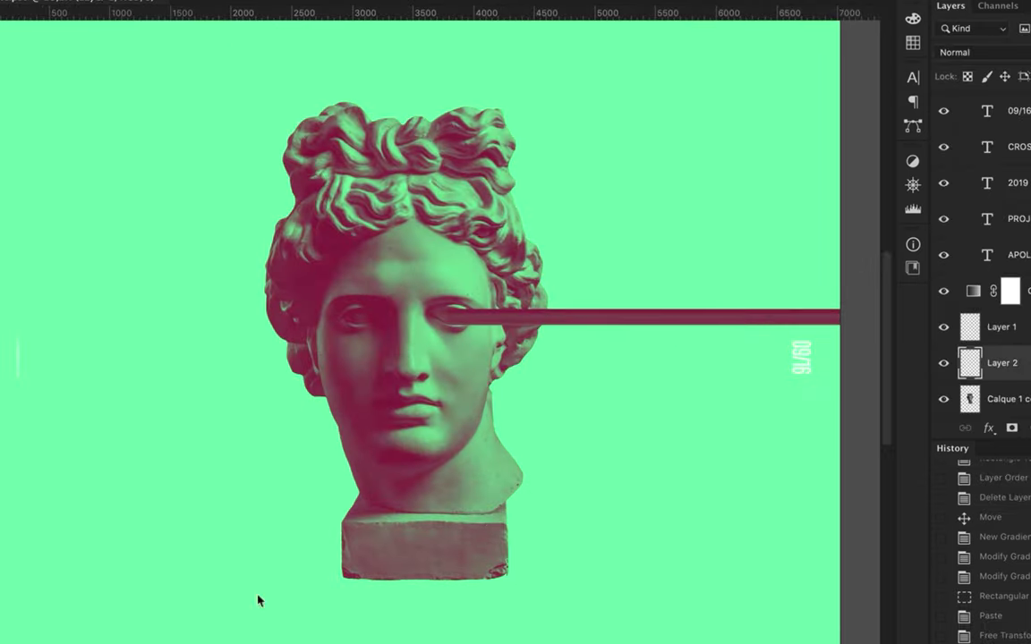
{"action": "scroll", "coordinate": [460, 495], "scroll_direction": "up", "scroll_amount": 3}
{"action": "scroll", "coordinate": [414, 451], "scroll_direction": "up", "scroll_amount": 2}
{"action": "left_click_drag", "start_coordinate": [399, 429], "coordinate": [405, 438]}
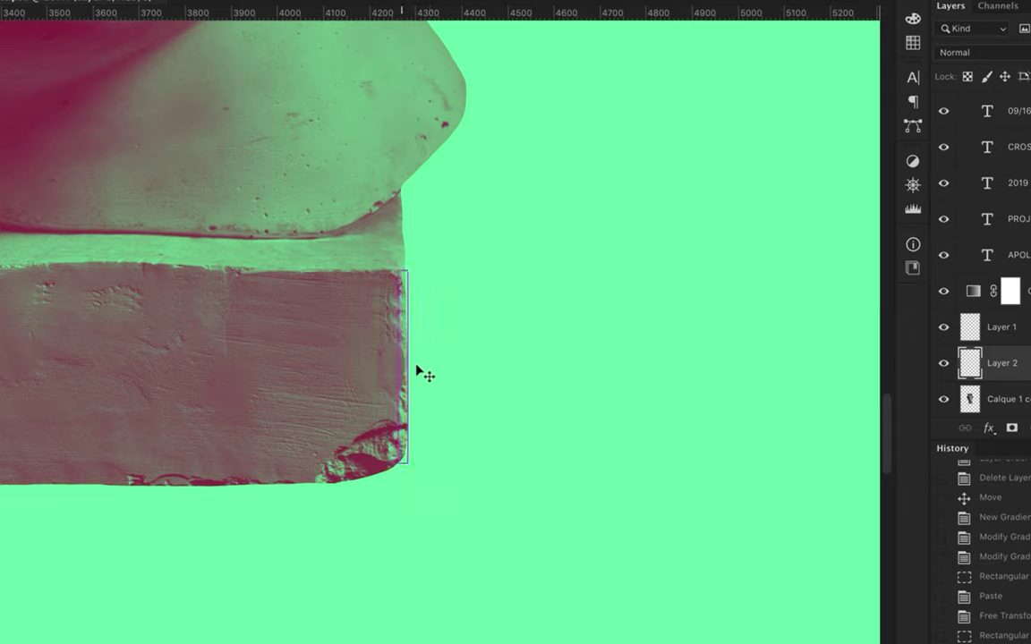
Stretch the base slice rightward into streaks with Free Transform
{"action": "key", "text": "ctrl+t"}
{"action": "scroll", "coordinate": [417, 370], "scroll_direction": "down", "scroll_amount": 2}
{"action": "scroll", "coordinate": [405, 363], "scroll_direction": "down", "scroll_amount": 2}
{"action": "scroll", "coordinate": [405, 350], "scroll_direction": "down", "scroll_amount": 3}
{"action": "scroll", "coordinate": [416, 364], "scroll_direction": "down", "scroll_amount": 3}
{"action": "left_click_drag", "start_coordinate": [411, 348], "coordinate": [693, 348]}
{"action": "key", "text": "Return"}
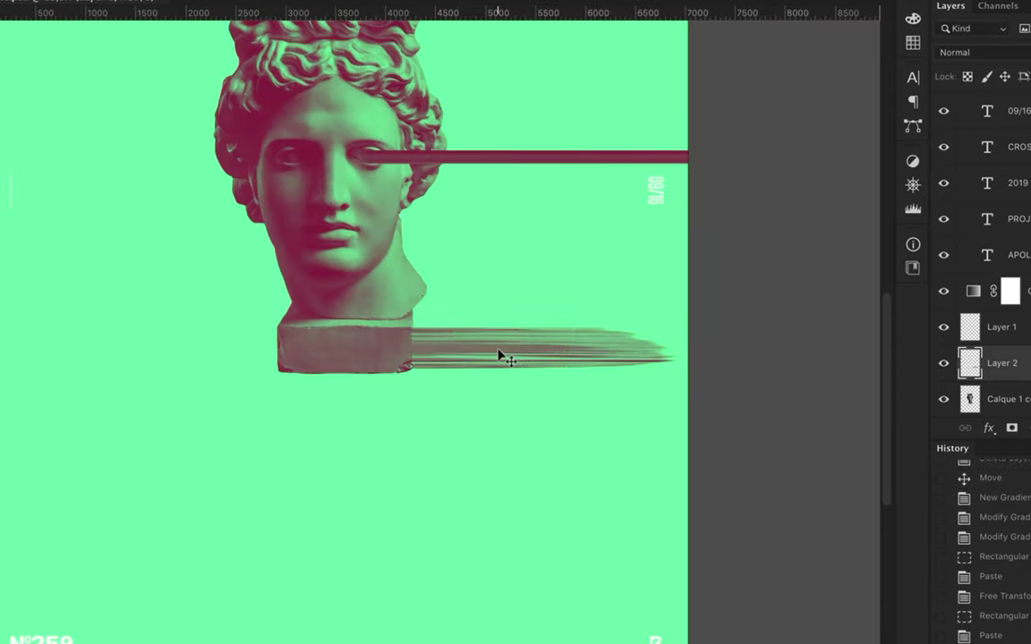
{"action": "scroll", "coordinate": [508, 406], "scroll_direction": "down", "scroll_amount": 1}
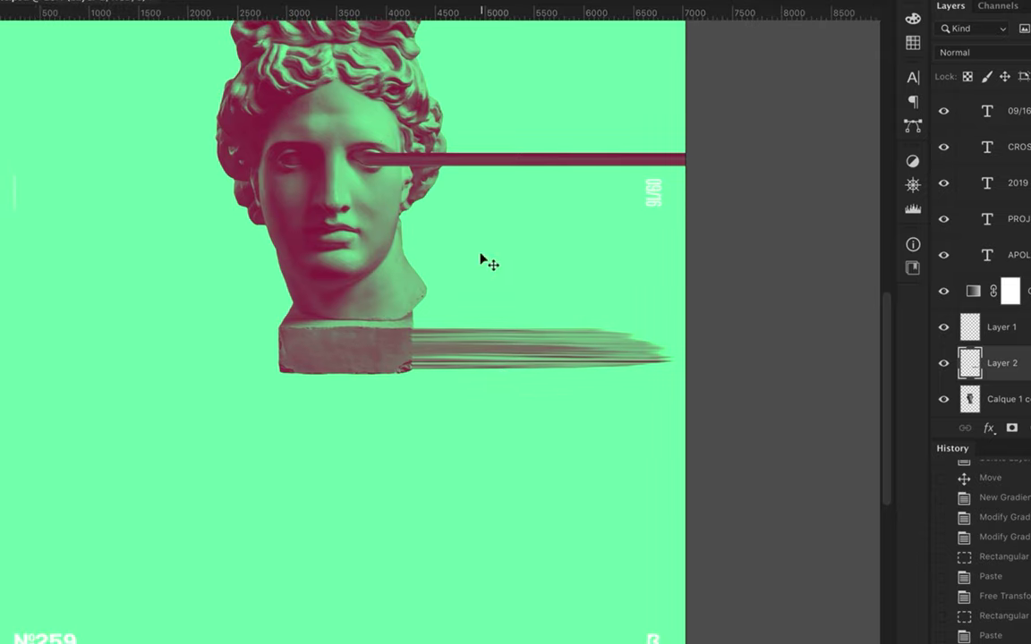
{"action": "scroll", "coordinate": [483, 261], "scroll_direction": "up", "scroll_amount": 3}
{"action": "scroll", "coordinate": [398, 382], "scroll_direction": "up", "scroll_amount": 1}
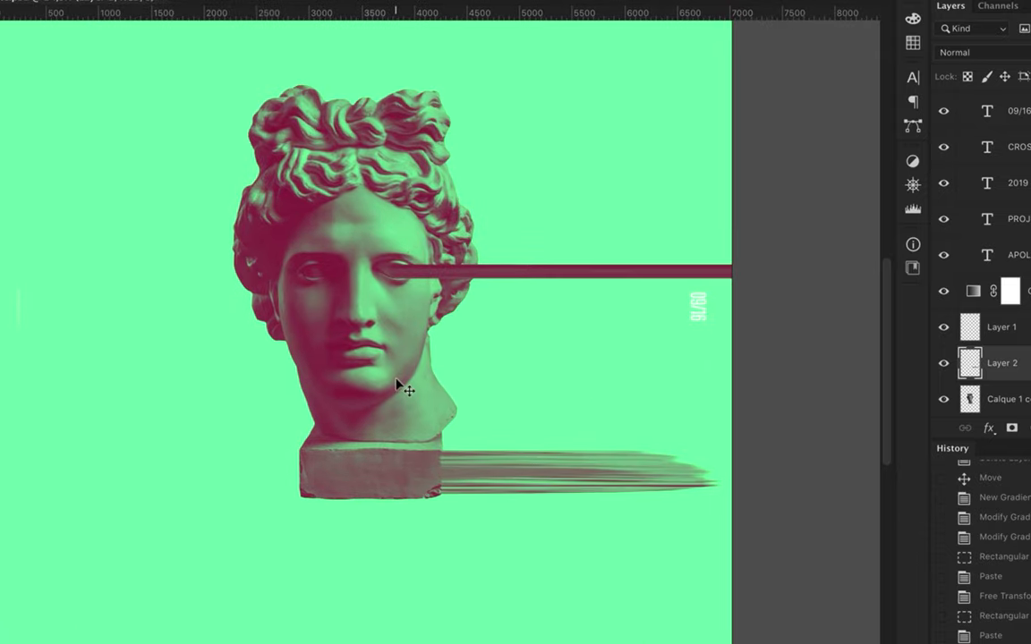
{"action": "scroll", "coordinate": [368, 362], "scroll_direction": "up", "scroll_amount": 2}
{"action": "left_click_drag", "start_coordinate": [342, 344], "coordinate": [340, 364]}
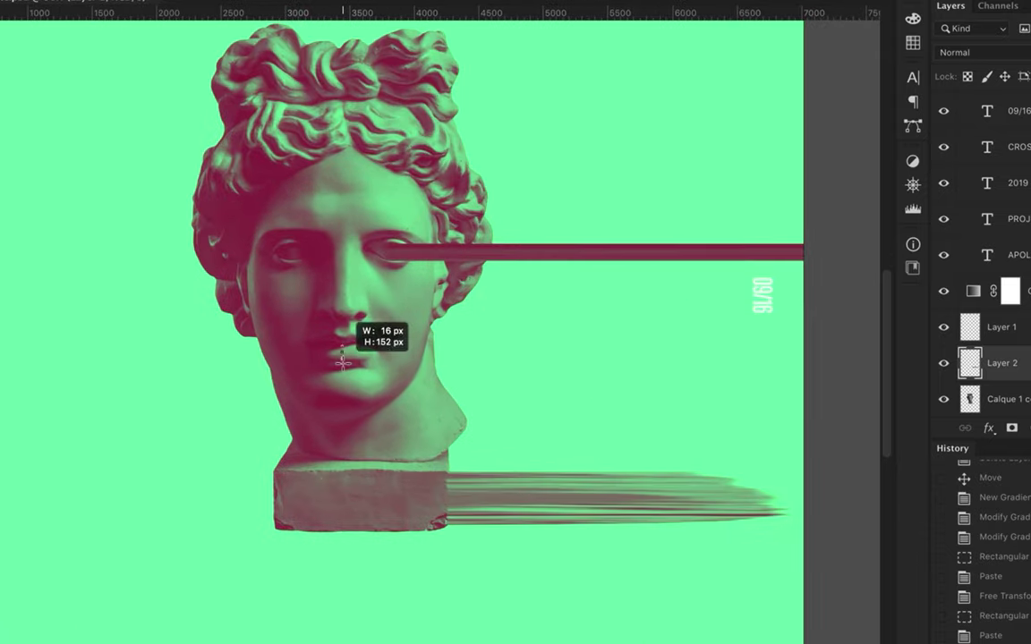
Paste the lip strip as a layer and stretch it to the right edge
{"action": "key", "text": "ctrl+c"}
{"action": "key", "text": "Return"}
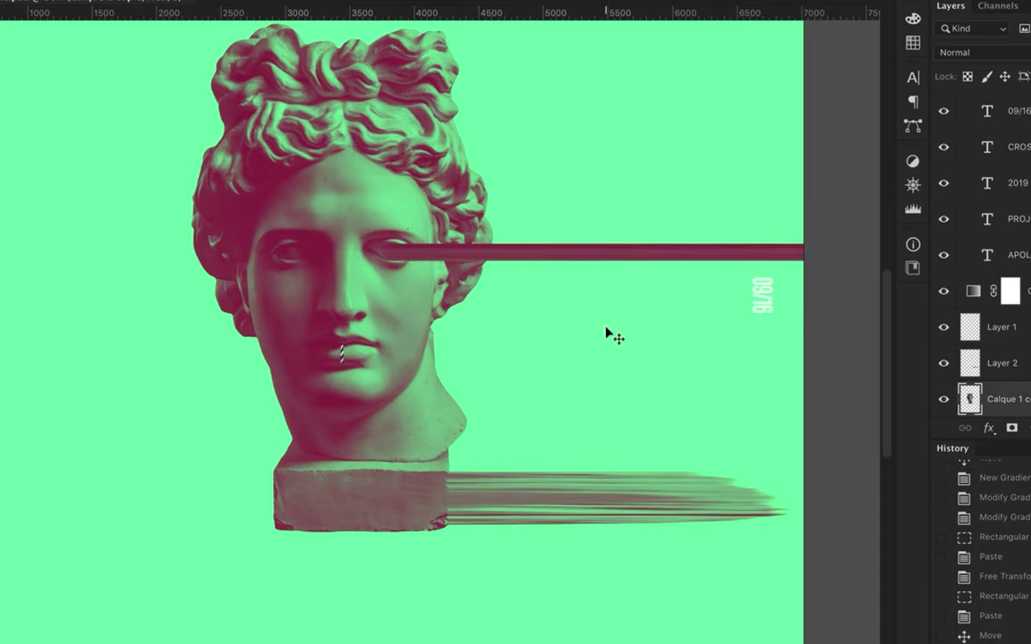
{"action": "key", "text": "ctrl+v"}
{"action": "key", "text": "ctrl+t"}
{"action": "left_click_drag", "start_coordinate": [345, 354], "coordinate": [804, 355]}
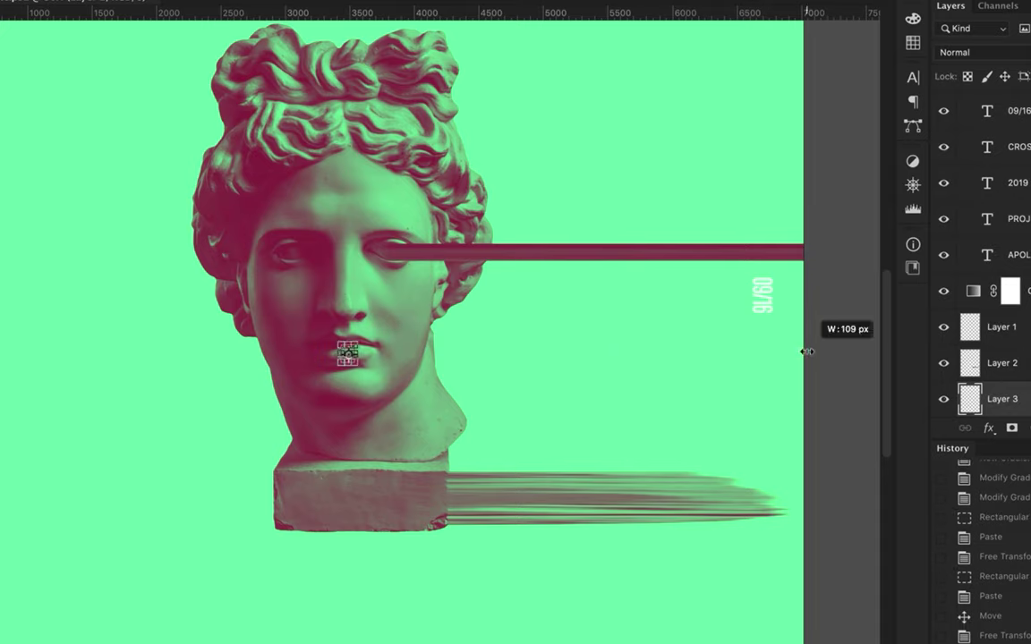
{"action": "key", "text": "Return"}
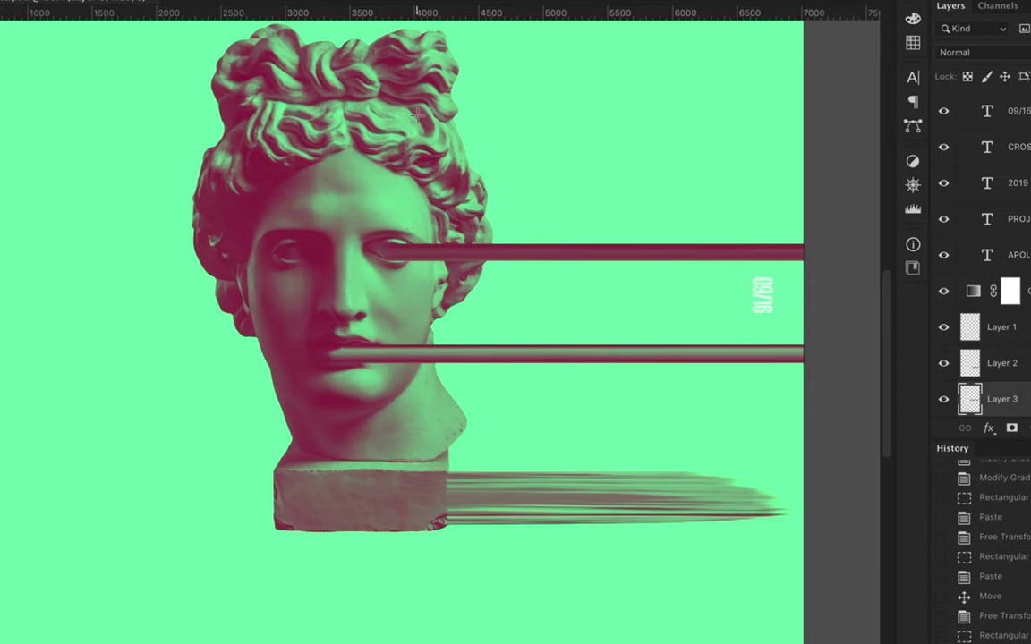
Copy a thin hair strip to a new layer and stretch it rightward
{"action": "left_click_drag", "start_coordinate": [339, 150], "coordinate": [344, 94]}
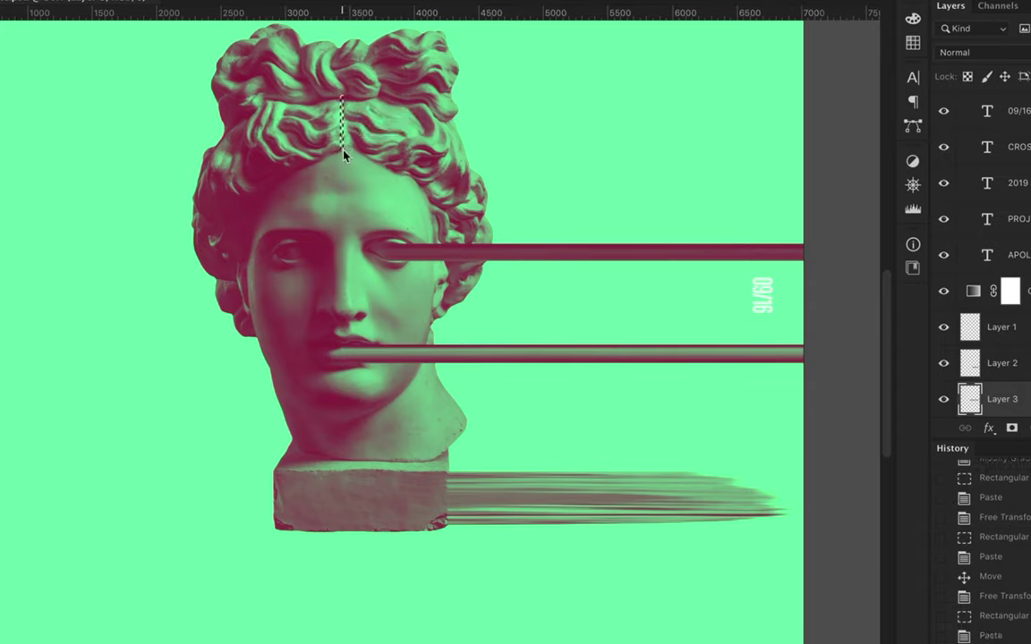
{"action": "scroll", "coordinate": [1002, 358], "scroll_direction": "down", "scroll_amount": 2}
{"action": "left_click", "coordinate": [1007, 363]}
{"action": "key", "text": "ctrl+j"}
{"action": "key", "text": "ctrl+t"}
{"action": "left_click_drag", "start_coordinate": [343, 149], "coordinate": [830, 153]}
{"action": "key", "text": "Return"}
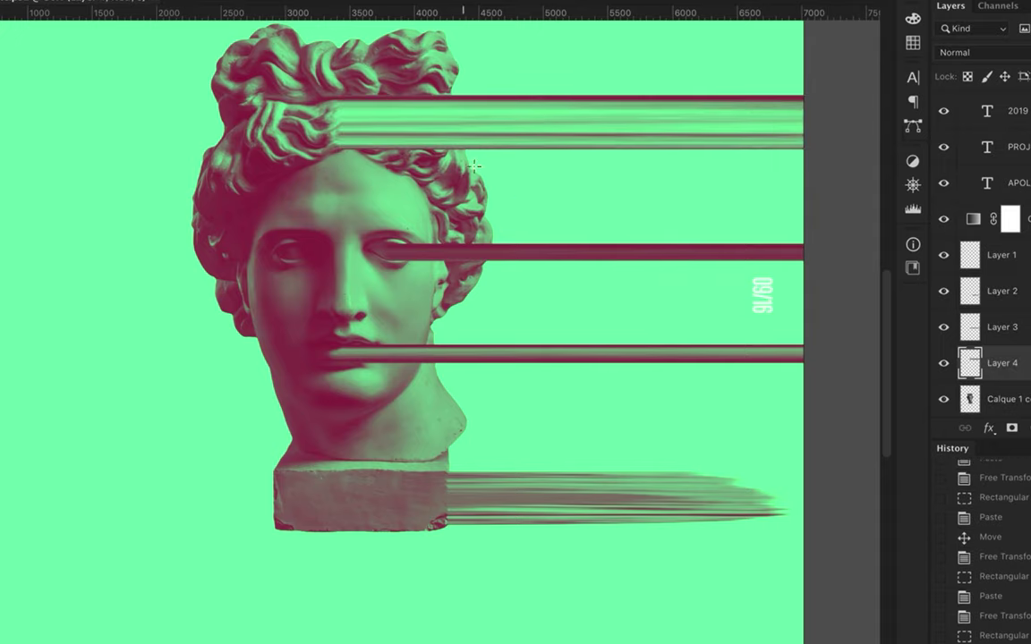
Copy a block at the hair's edge and stretch it far to the right
{"action": "left_click_drag", "start_coordinate": [462, 151], "coordinate": [504, 223]}
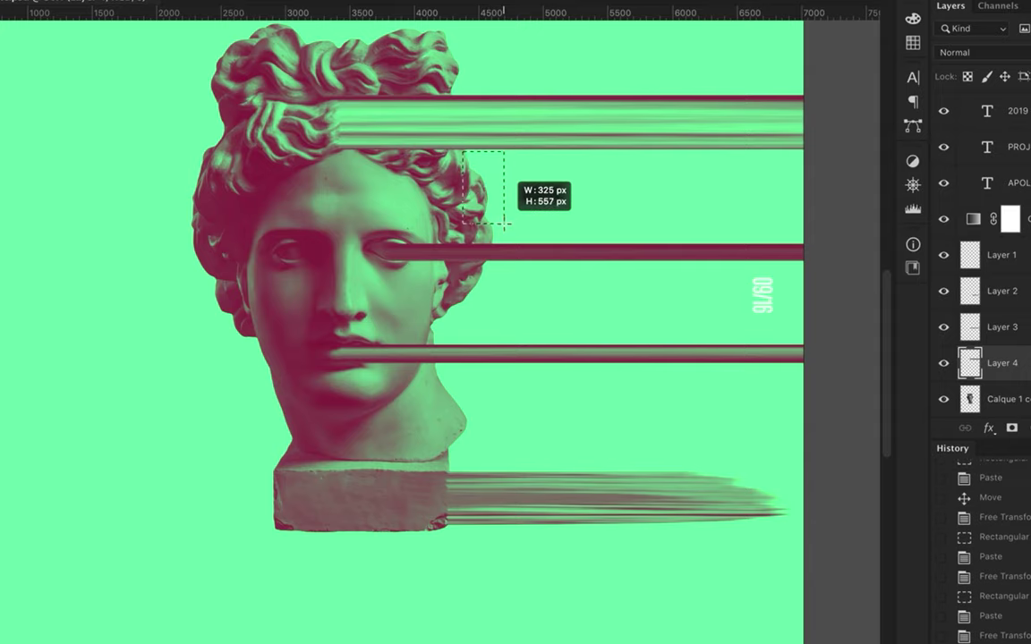
{"action": "key", "text": "ctrl+j"}
{"action": "key", "text": "Return"}
{"action": "left_click", "coordinate": [1006, 361]}
{"action": "key", "text": "ctrl+j"}
{"action": "key", "text": "ctrl+d"}
{"action": "mouse_move", "coordinate": [419, 138]}
{"action": "left_mouse_down"}
{"action": "mouse_move", "coordinate": [500, 193]}
{"action": "mouse_move", "coordinate": [839, 187]}
{"action": "mouse_move", "coordinate": [775, 186]}
{"action": "left_mouse_up"}
{"action": "key", "text": "ctrl+t"}
{"action": "key", "text": "Return"}
{"action": "key", "text": "ctrl+minus"}
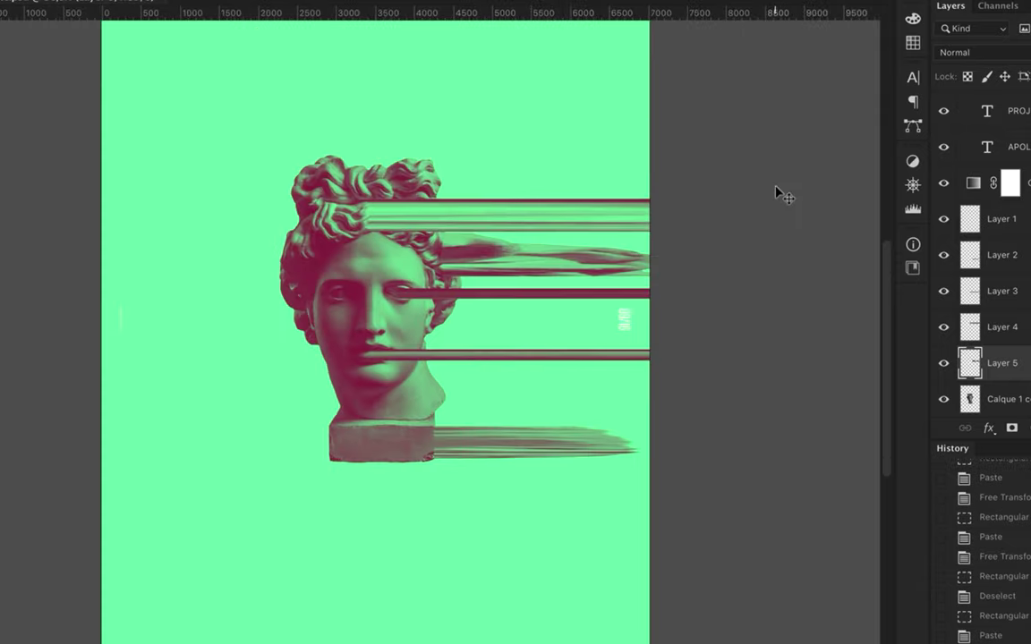
Stretch the smear strip further, then delete the overlong smear layer
{"action": "key", "text": "ctrl+t"}
{"action": "left_click_drag", "start_coordinate": [698, 253], "coordinate": [842, 245]}
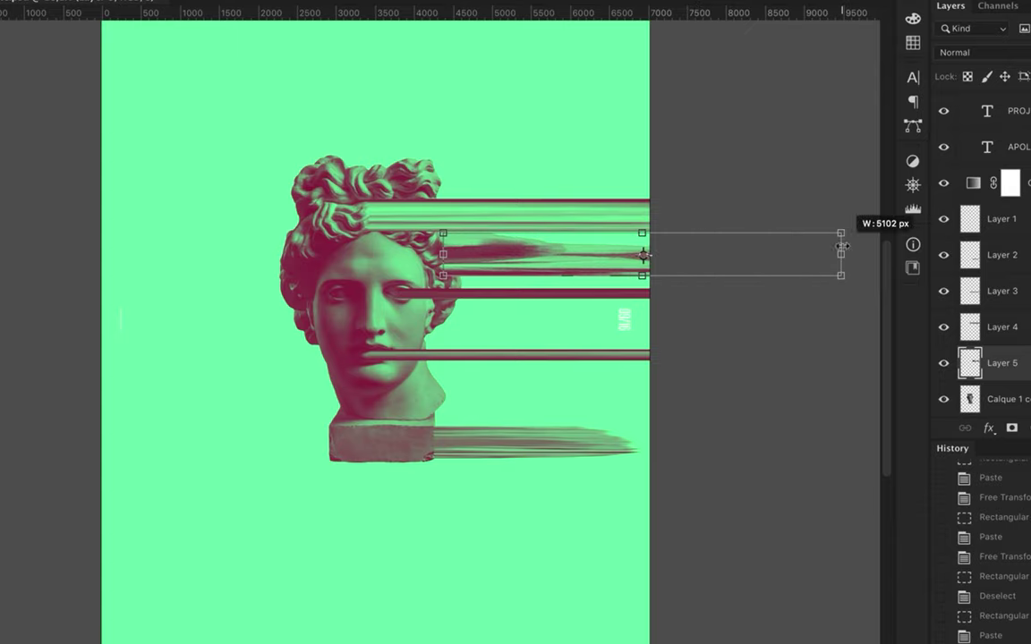
{"action": "key", "text": "Return"}
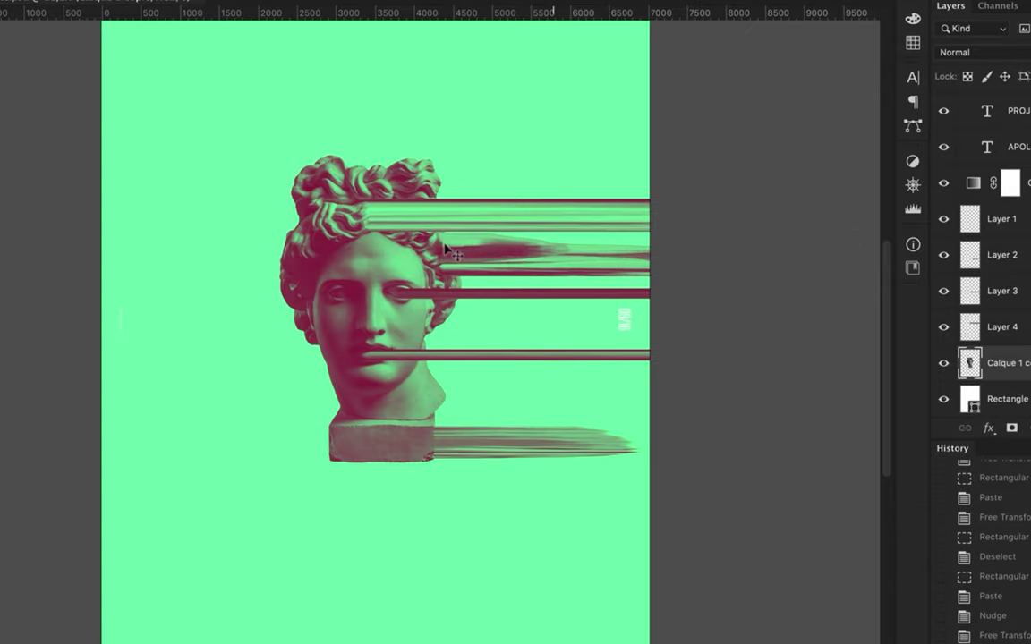
{"action": "key", "text": "Delete"}
{"action": "key", "text": "ctrl+plus"}
{"action": "key", "text": "ctrl+plus"}
{"action": "key", "text": "ctrl+plus"}
{"action": "key", "text": "m"}
Stretch a thin vertical face slice into a broad band reaching the right edge
{"action": "left_click_drag", "start_coordinate": [491, 183], "coordinate": [491, 331]}
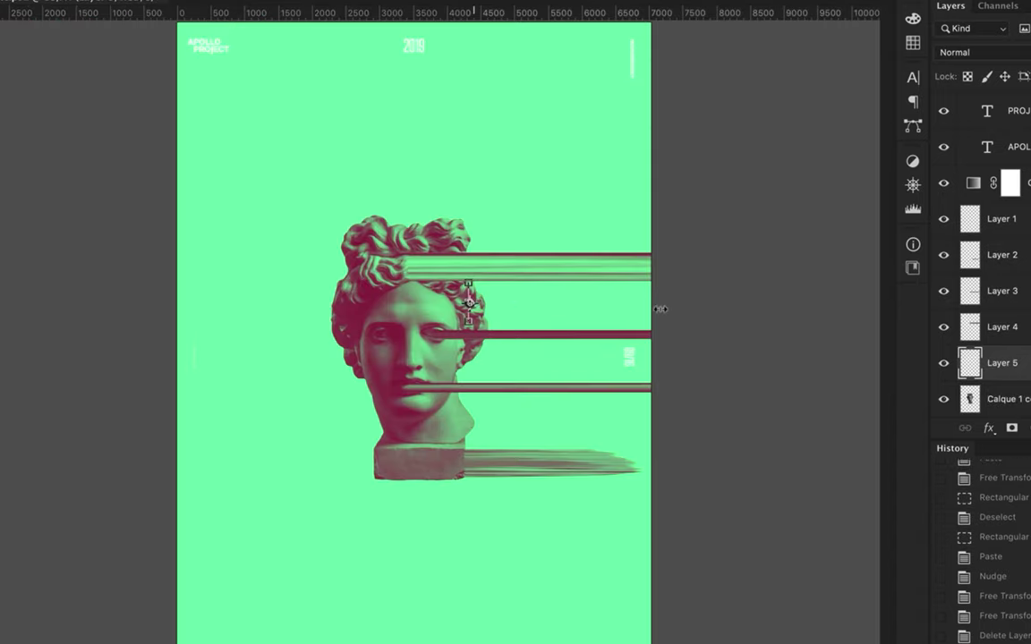
{"action": "left_click_drag", "start_coordinate": [660, 309], "coordinate": [651, 304]}
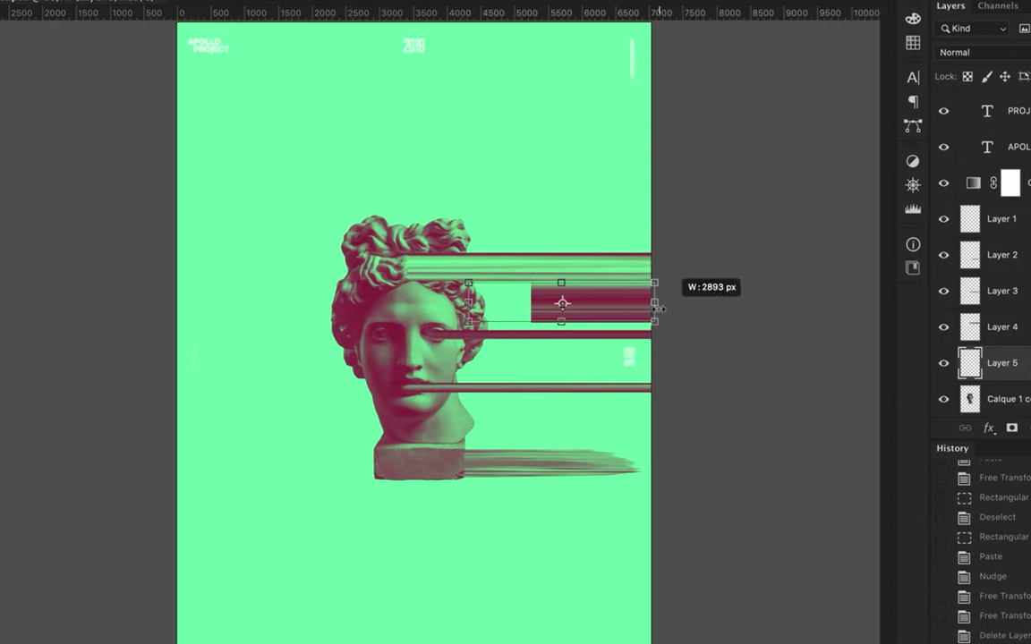
{"action": "key", "text": "Return"}
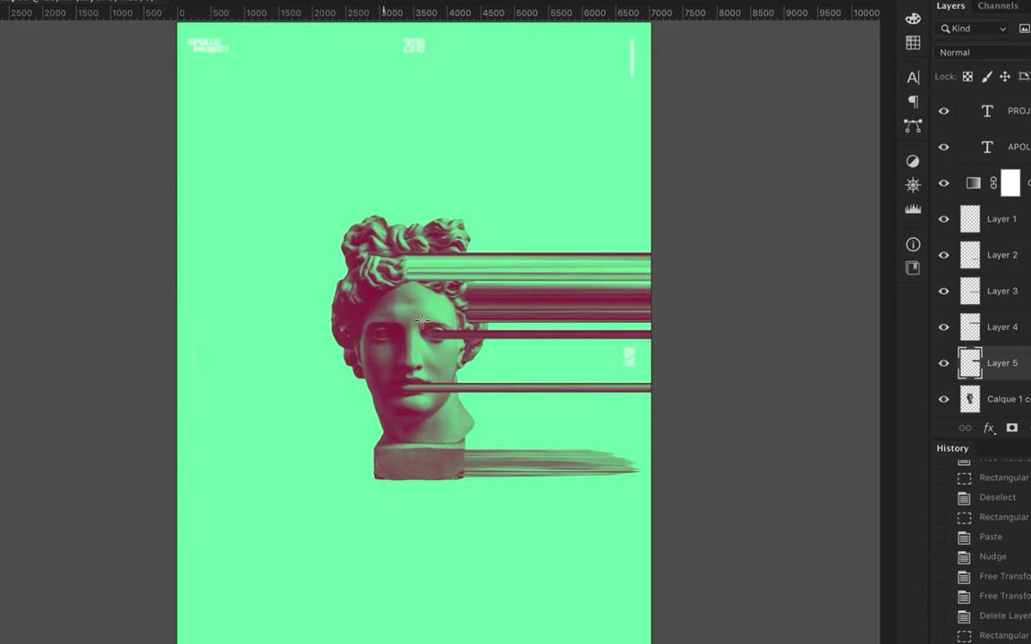
{"action": "key", "text": "ctrl+plus"}
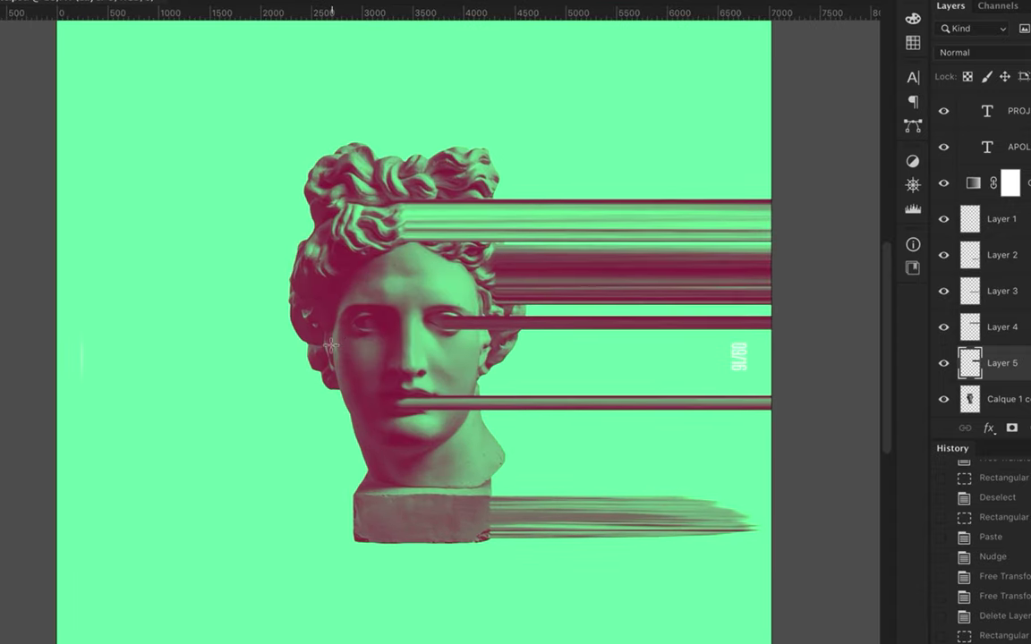
Copy a thin slice beside the statue's left eye to a new layer
{"action": "left_click_drag", "start_coordinate": [338, 343], "coordinate": [341, 327]}
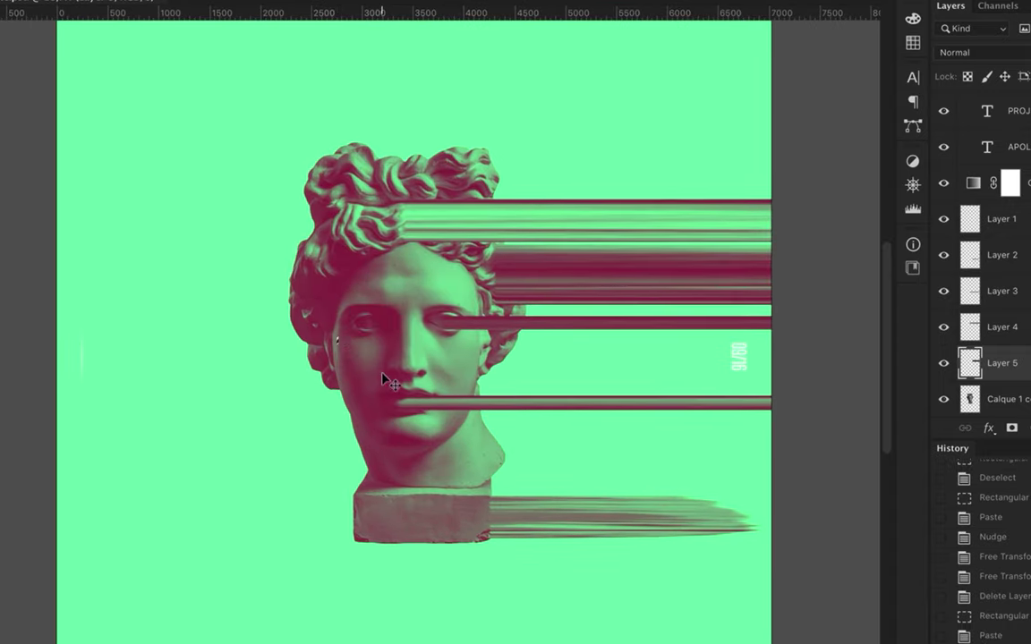
{"action": "key", "text": "alt+bracketleft"}
{"action": "key", "text": "ctrl+j"}
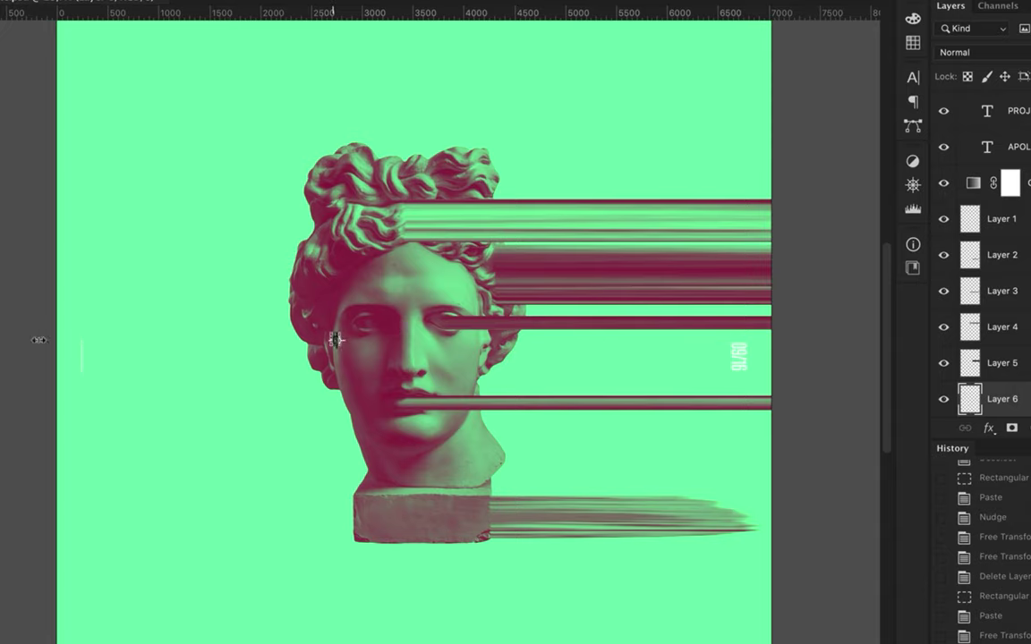
Finish the current bar, then stretch a slice beside the nose into a thick bar to the left edge
{"action": "left_click_drag", "start_coordinate": [39, 340], "coordinate": [46, 340]}
{"action": "key", "text": "Return"}
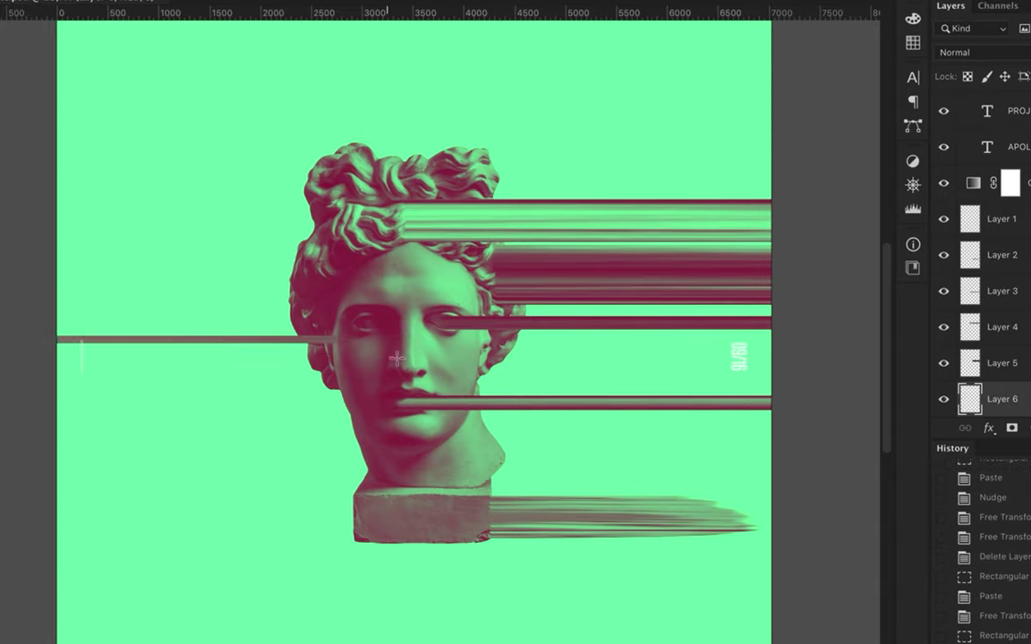
{"action": "left_click_drag", "start_coordinate": [400, 358], "coordinate": [376, 368]}
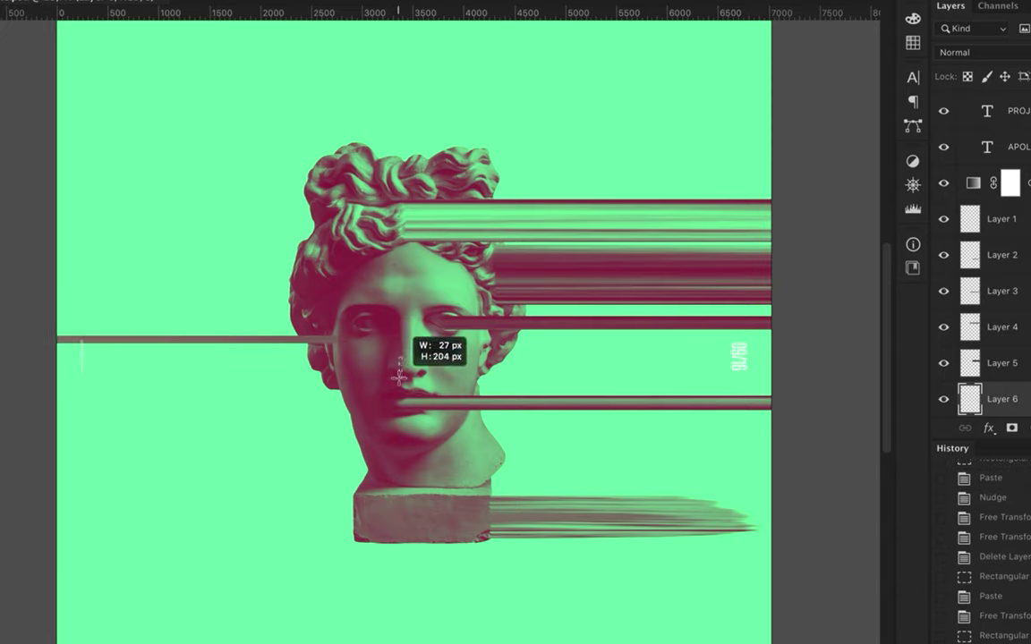
{"action": "key", "text": "ctrl+c"}
{"action": "key", "text": "ctrl+v"}
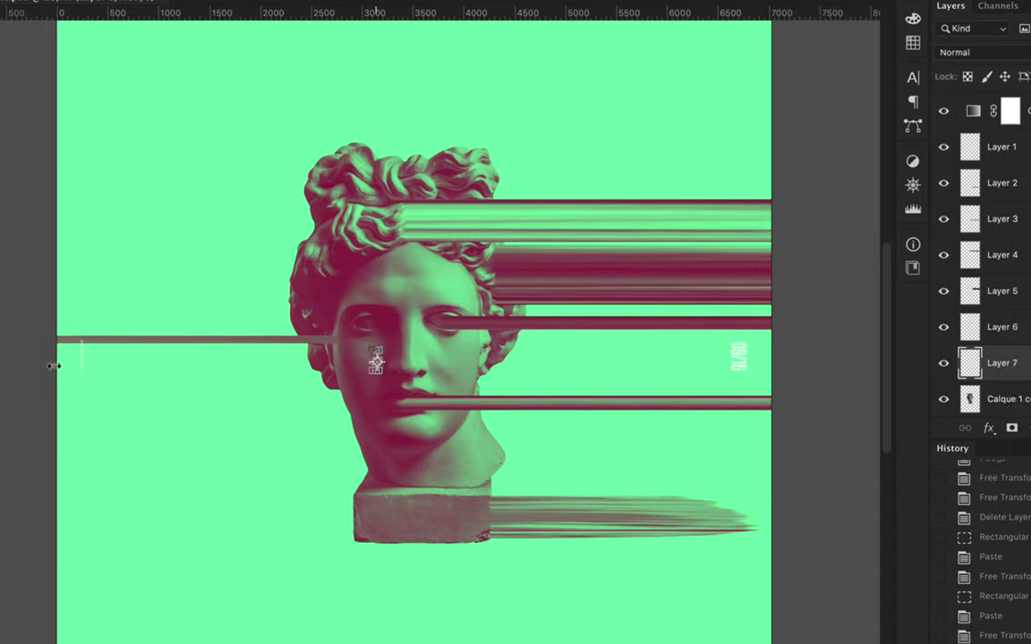
{"action": "left_click_drag", "start_coordinate": [54, 365], "coordinate": [58, 363]}
{"action": "key", "text": "Return"}
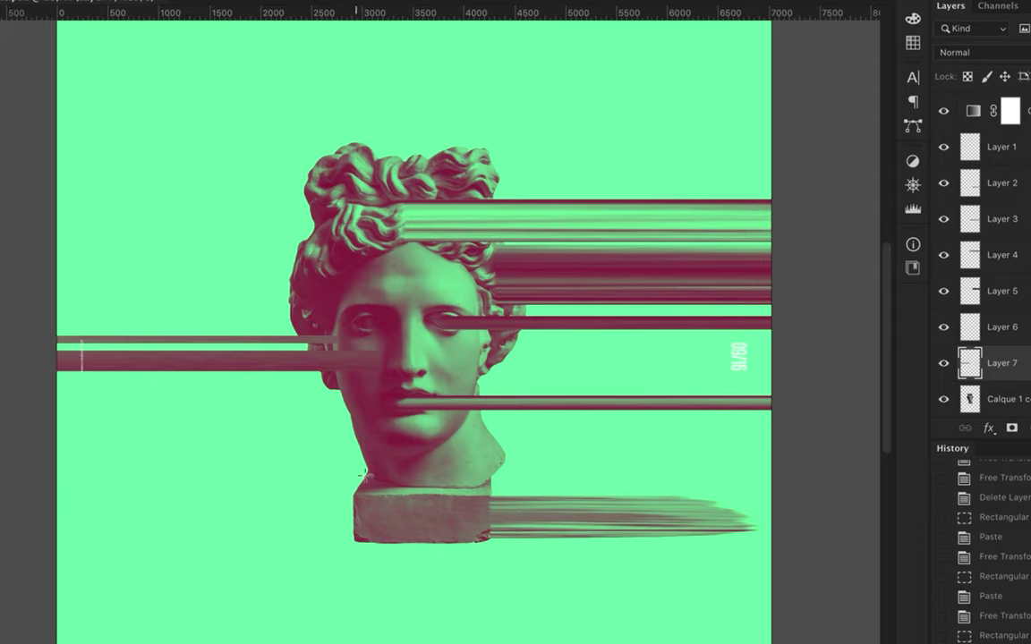
Smear a thin slice at the statue's base into a bar toward the left
{"action": "mouse_move", "coordinate": [349, 489]}
{"action": "left_mouse_down"}
{"action": "mouse_move", "coordinate": [356, 512]}
{"action": "mouse_move", "coordinate": [63, 499]}
{"action": "mouse_move", "coordinate": [90, 499]}
{"action": "left_mouse_up"}
{"action": "key", "text": "ctrl+c"}
{"action": "key", "text": "ctrl+v"}
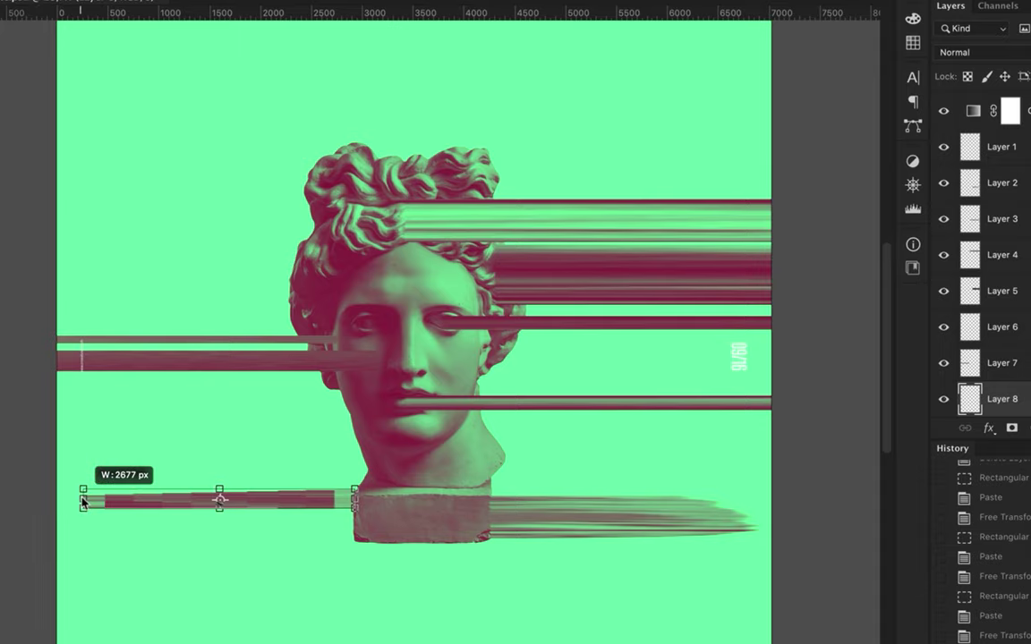
{"action": "key", "text": "Return"}
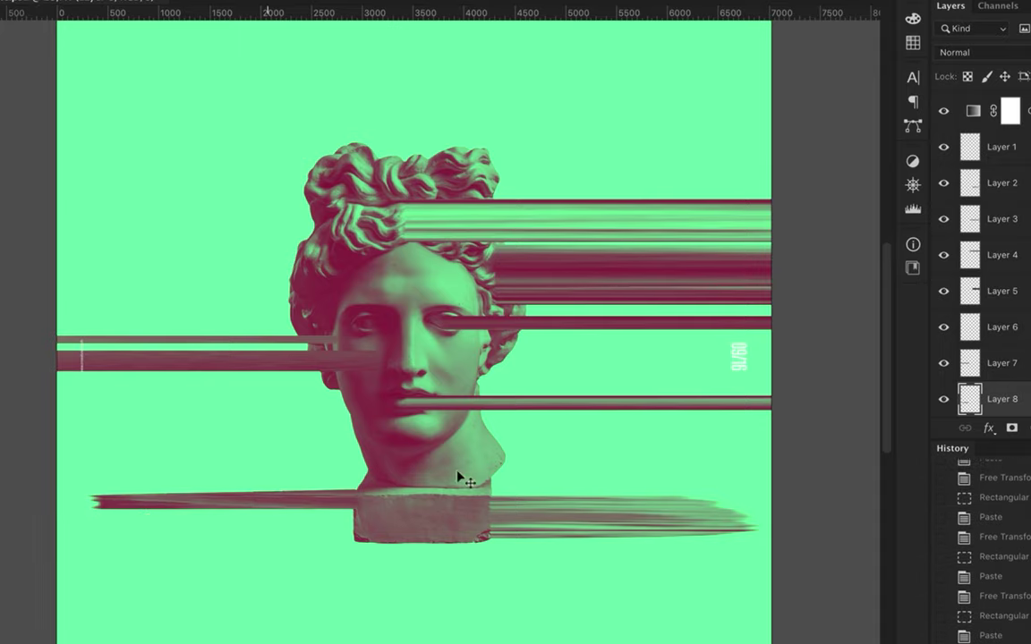
{"action": "scroll", "coordinate": [416, 367], "scroll_direction": "up", "scroll_amount": 2}
Try a wide bar stretched from a tall hair slice, then undo it
{"action": "key", "text": "m"}
{"action": "left_click_drag", "start_coordinate": [347, 213], "coordinate": [349, 340]}
{"action": "key", "text": "ctrl+c"}
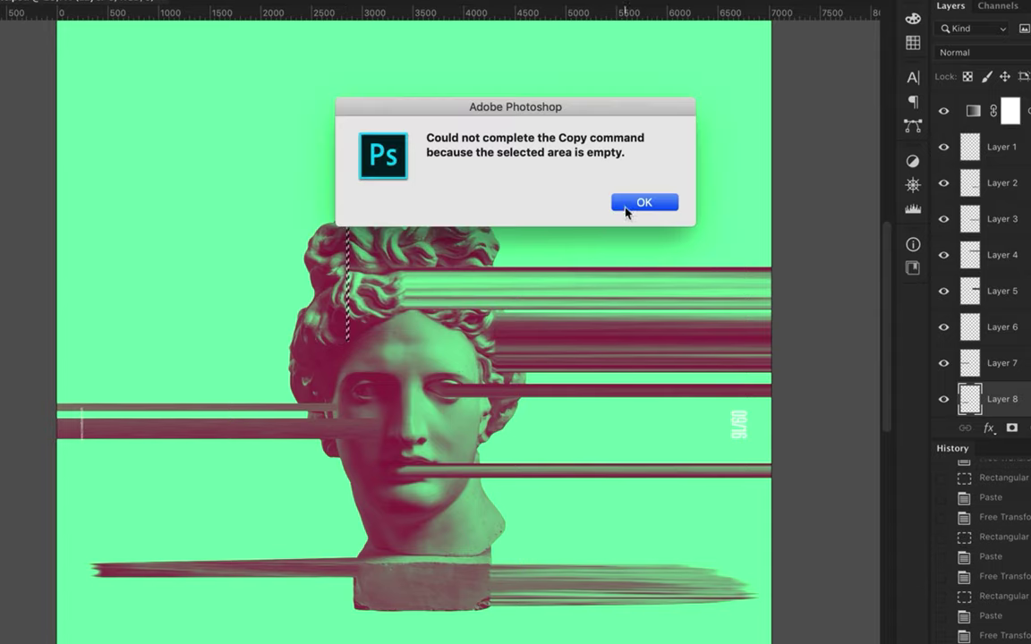
{"action": "left_click", "coordinate": [643, 204]}
{"action": "key", "text": "Left"}
{"action": "key", "text": "ctrl+t"}
{"action": "left_click_drag", "start_coordinate": [345, 278], "coordinate": [54, 285]}
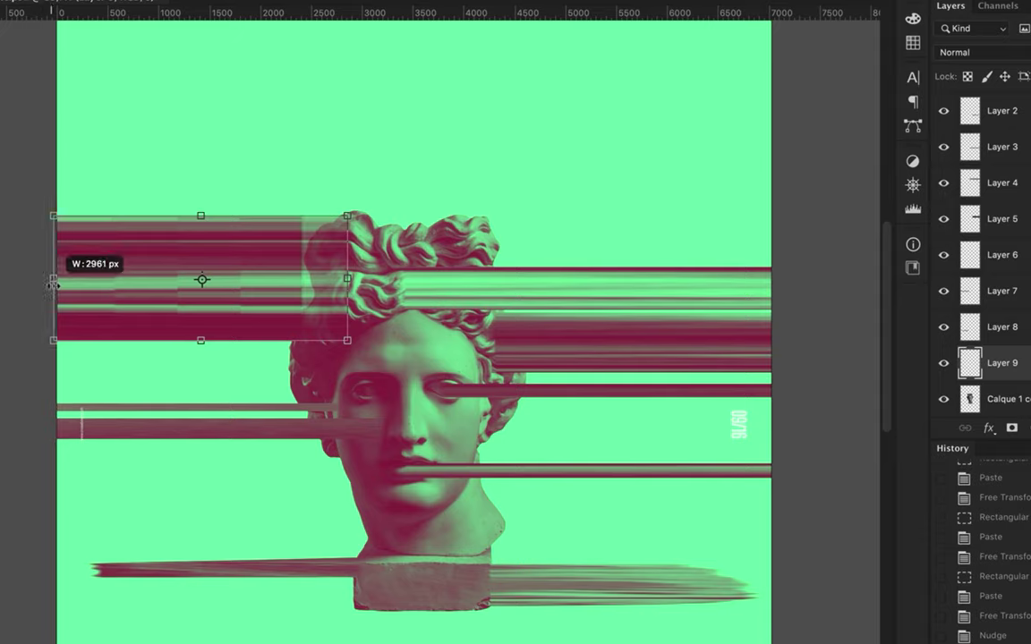
{"action": "key", "text": "Return"}
{"action": "key", "text": "ctrl+z"}
Stretch a thin hair slice left into a bar reaching the poster edge
{"action": "key", "text": "m"}
{"action": "left_click_drag", "start_coordinate": [323, 303], "coordinate": [326, 325]}
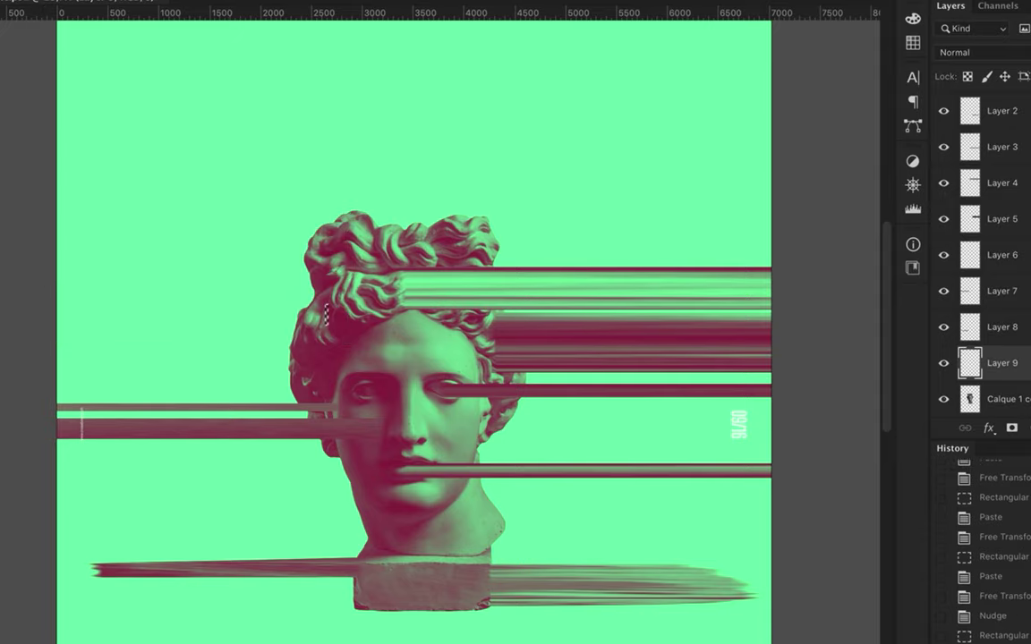
{"action": "key", "text": "ctrl+c"}
{"action": "key", "text": "ctrl+v"}
{"action": "key", "text": "ctrl+t"}
{"action": "left_click_drag", "start_coordinate": [324, 313], "coordinate": [51, 315]}
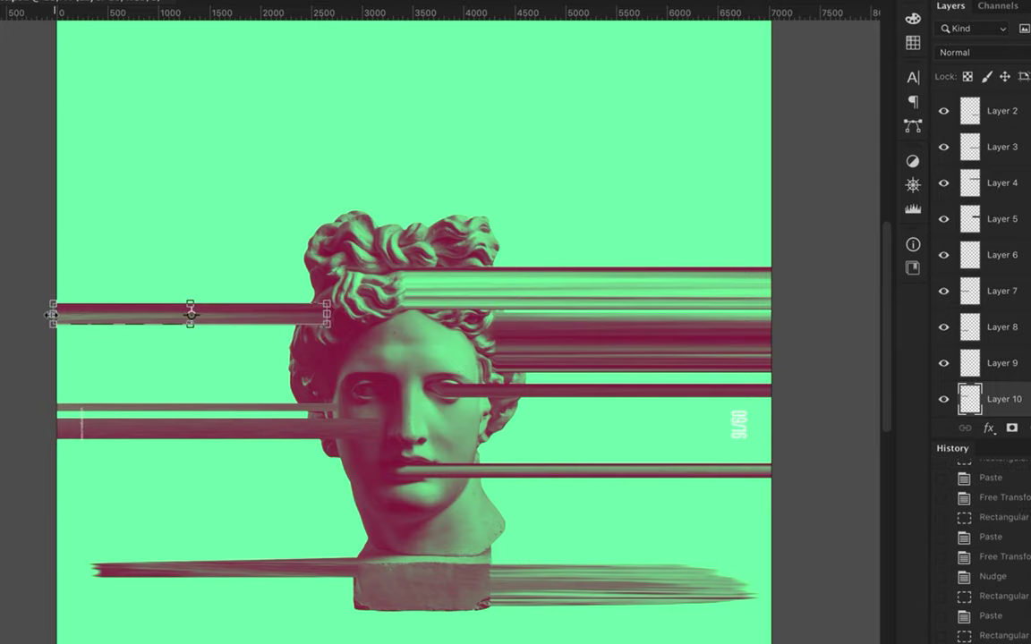
{"action": "key", "text": "Return"}
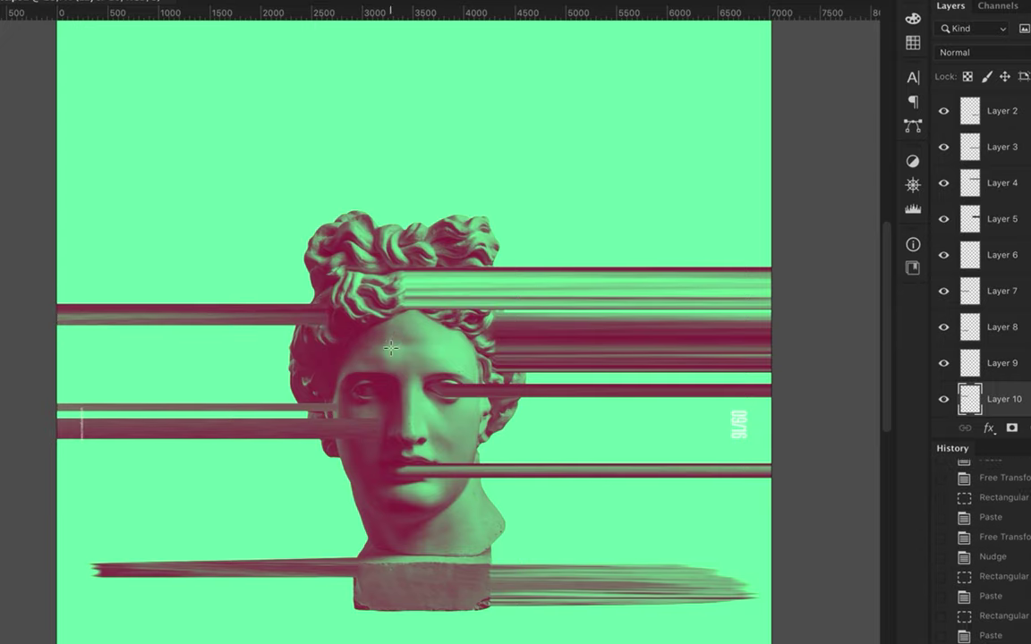
{"action": "scroll", "coordinate": [390, 348], "scroll_direction": "down", "scroll_amount": 3}
{"action": "scroll", "coordinate": [391, 340], "scroll_direction": "up", "scroll_amount": 5}
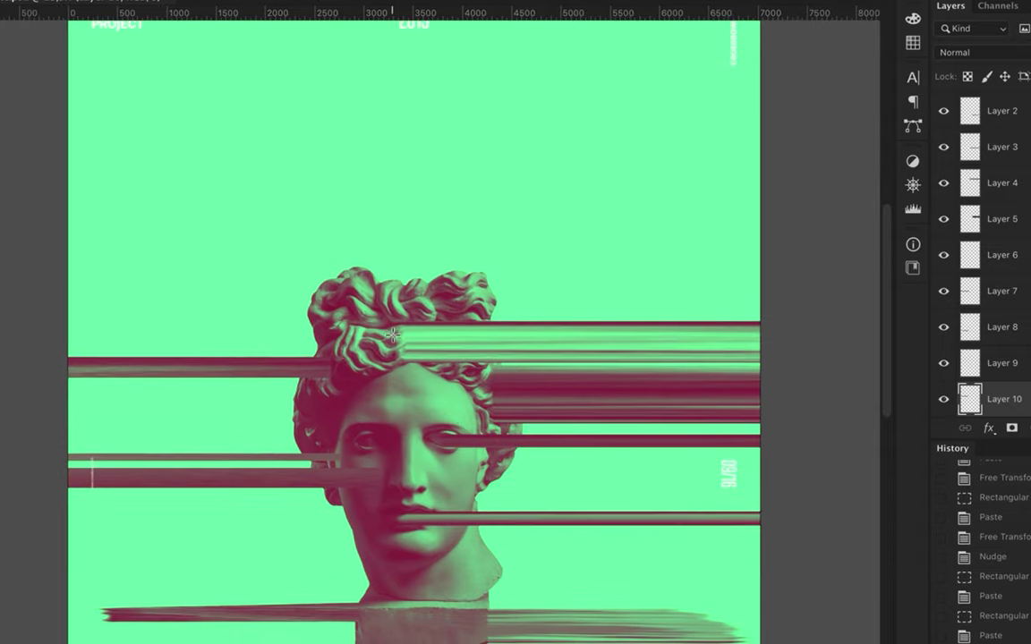
{"action": "scroll", "coordinate": [376, 235], "scroll_direction": "down", "scroll_amount": 1}
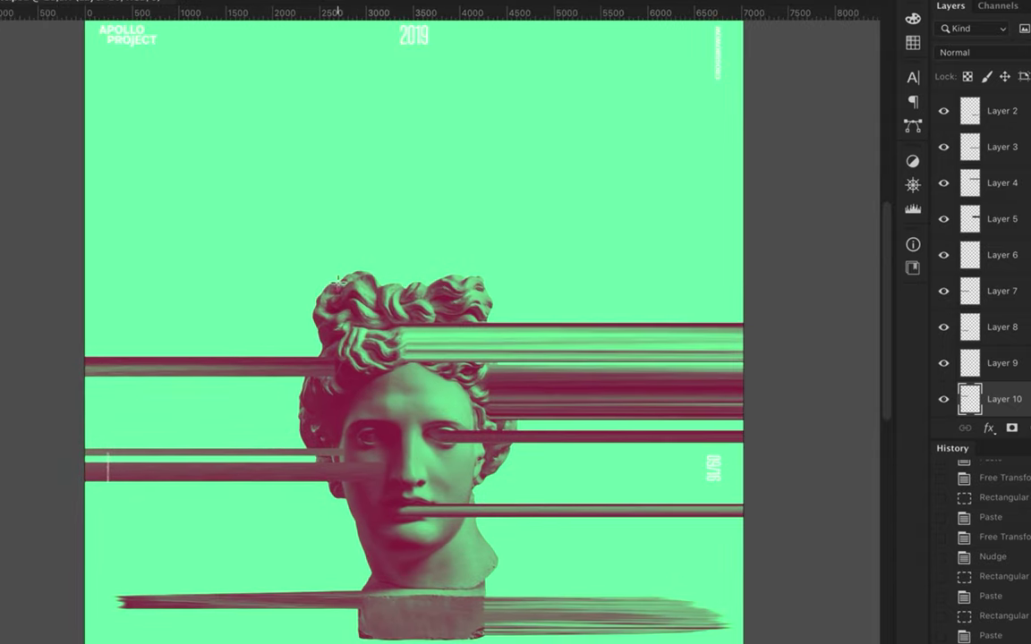
Stretch a piece from the top of the hair into a spike, then delete that spike layer
{"action": "left_click_drag", "start_coordinate": [337, 263], "coordinate": [388, 274]}
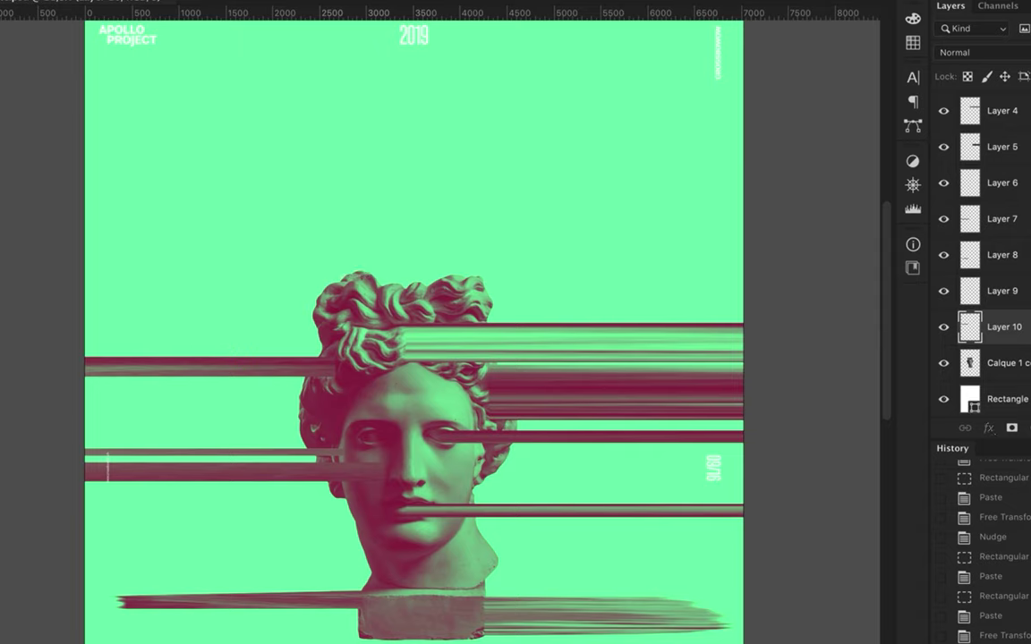
{"action": "key", "text": "ctrl+c"}
{"action": "key", "text": "ctrl+v"}
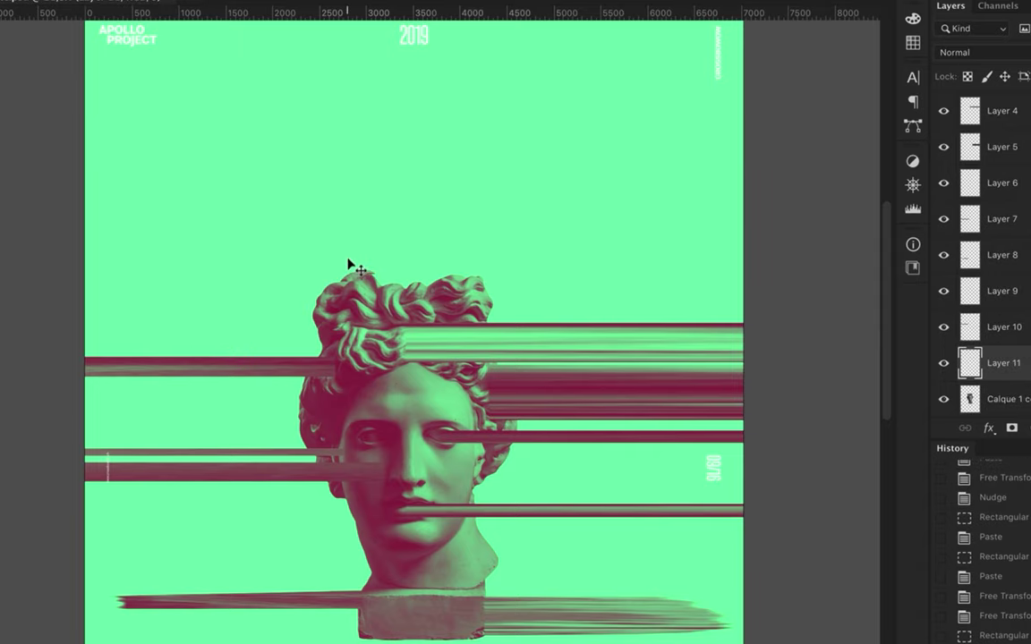
{"action": "key", "text": "ctrl+plus"}
{"action": "key", "text": "ctrl+plus"}
{"action": "key", "text": "ctrl+plus"}
{"action": "left_click_drag", "start_coordinate": [395, 198], "coordinate": [392, 205]}
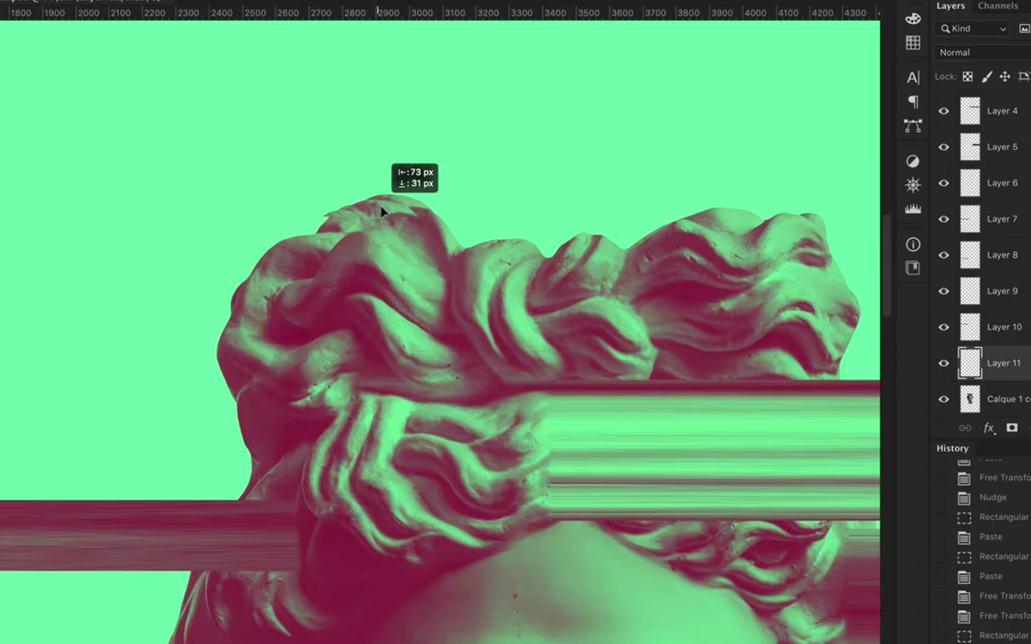
{"action": "key", "text": "ctrl+minus"}
{"action": "key", "text": "ctrl+minus"}
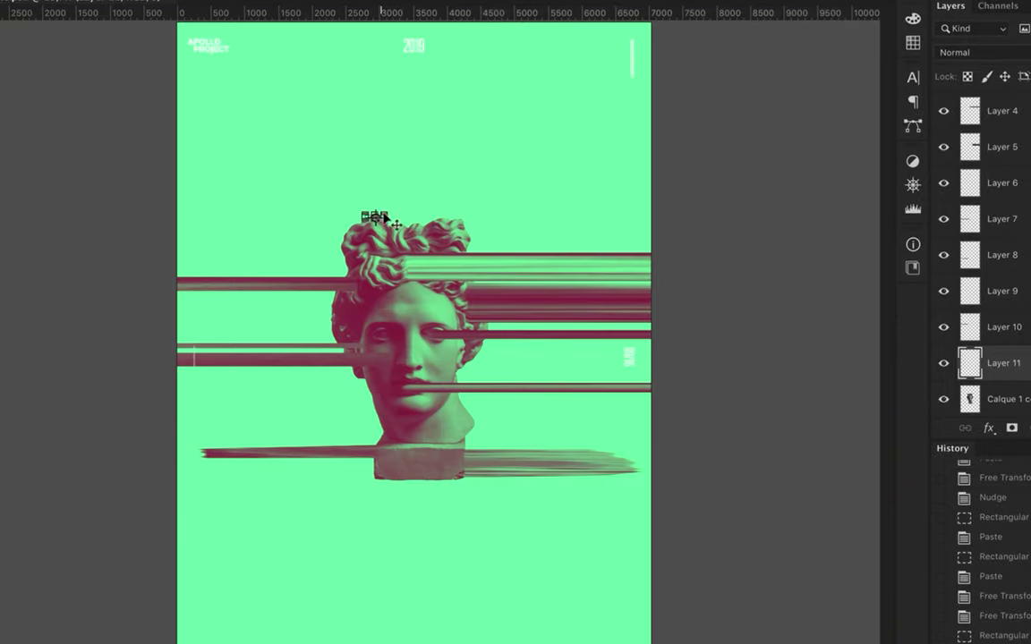
{"action": "left_click_drag", "start_coordinate": [379, 34], "coordinate": [374, 41]}
{"action": "key", "text": "Return"}
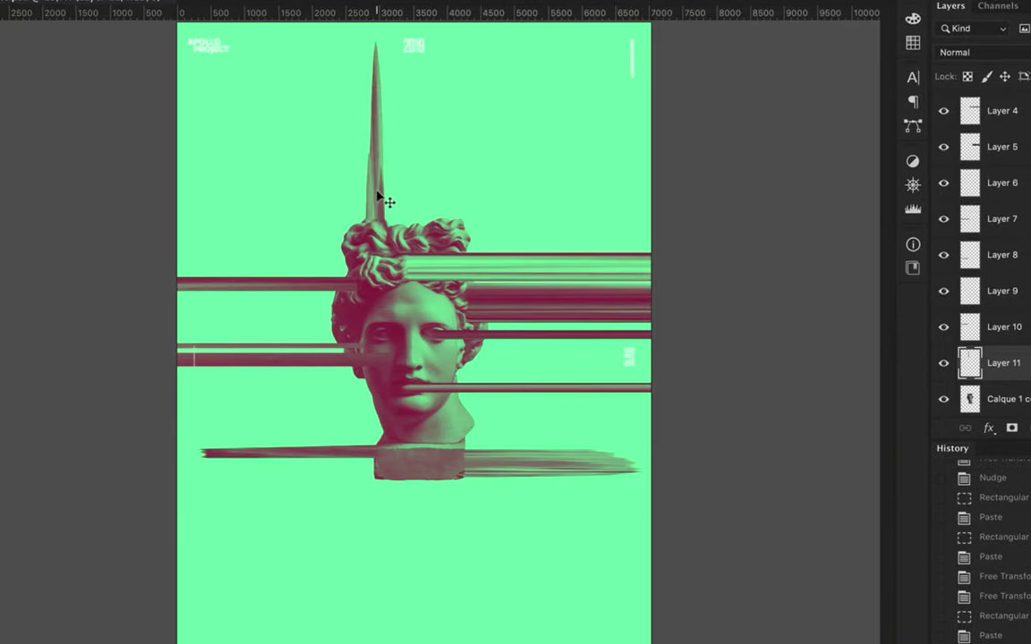
{"action": "key", "text": "Delete"}
{"action": "scroll", "coordinate": [1002, 223], "scroll_direction": "up", "scroll_amount": 5}
{"action": "key", "text": "ctrl+t"}
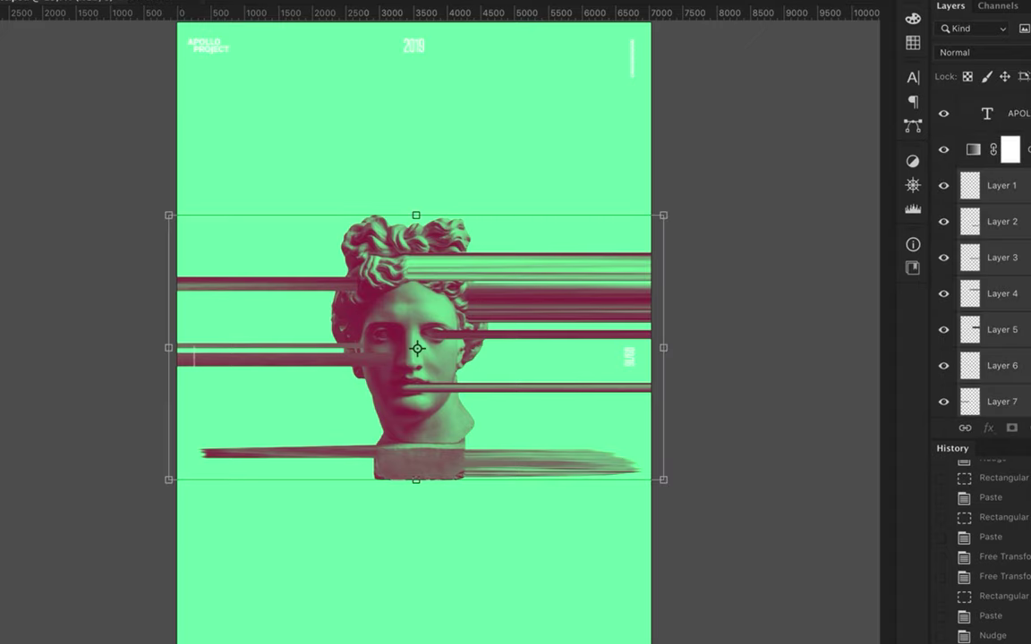
Enlarge the head and its glitch smears together by about 120% and commit
{"action": "left_click_drag", "start_coordinate": [663, 480], "coordinate": [712, 506]}
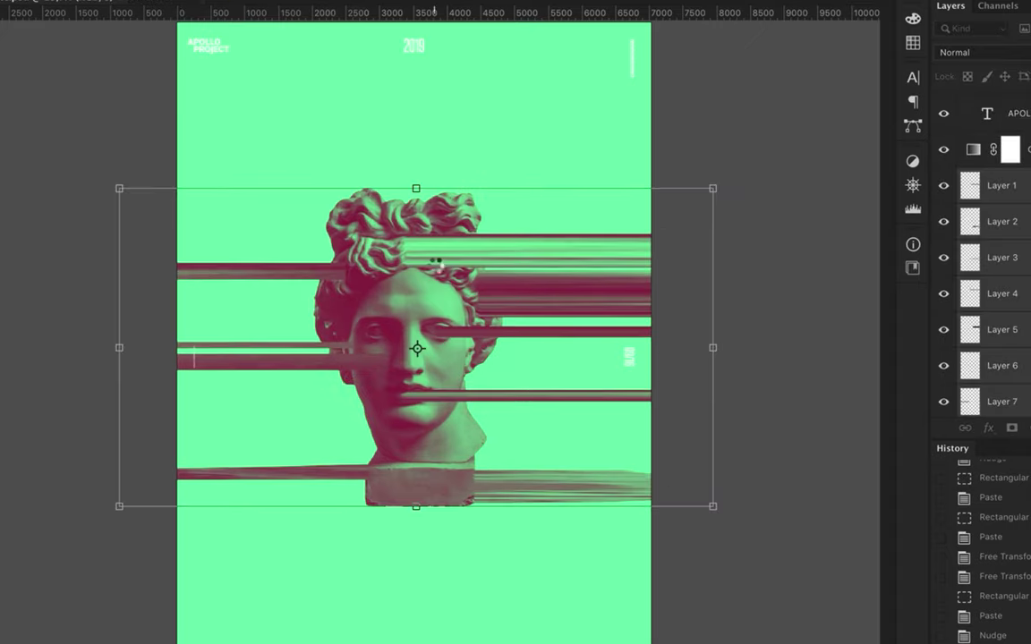
{"action": "key", "text": "Return"}
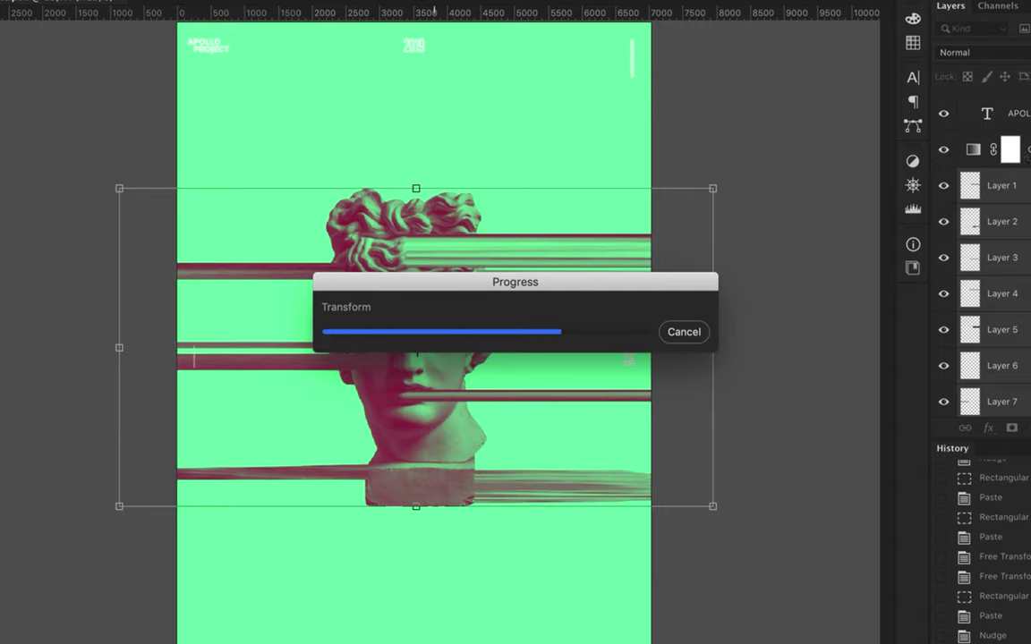
{"action": "scroll", "coordinate": [993, 296], "scroll_direction": "down", "scroll_amount": 3}
{"action": "scroll", "coordinate": [993, 296], "scroll_direction": "down", "scroll_amount": 1}
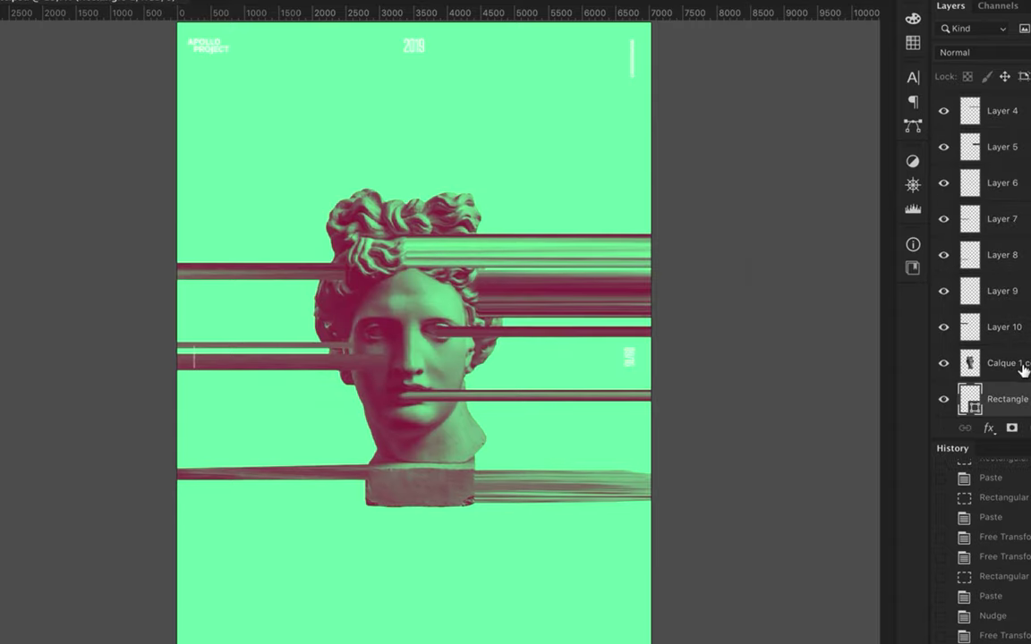
{"action": "scroll", "coordinate": [1022, 368], "scroll_direction": "up", "scroll_amount": 5}
Set the gradient map's green stop to a saturated mint, #54feac
{"action": "scroll", "coordinate": [1022, 369], "scroll_direction": "up", "scroll_amount": 5}
{"action": "double_click", "coordinate": [975, 130]}
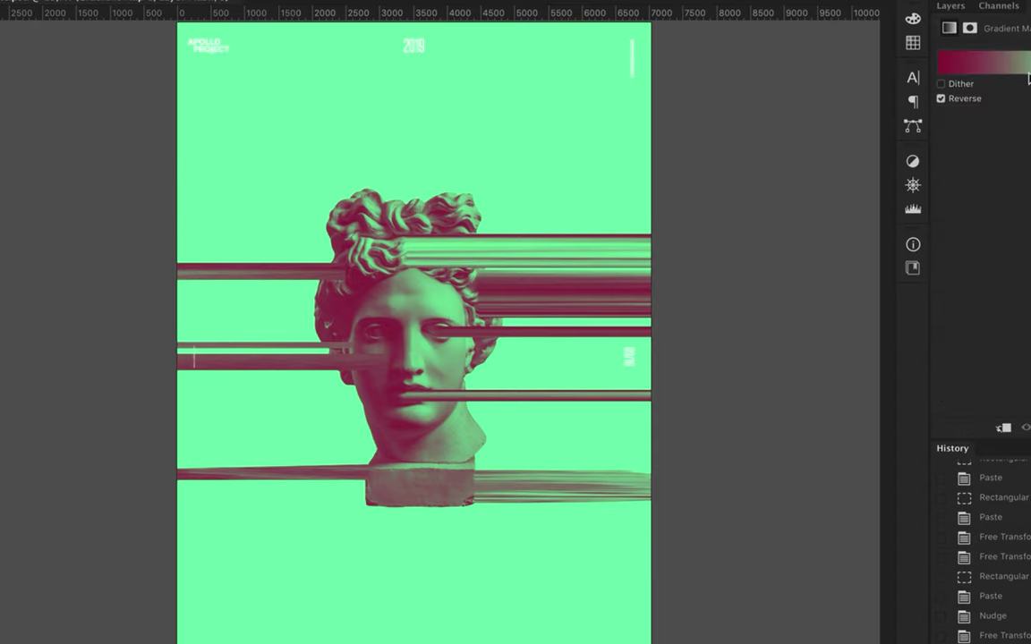
{"action": "left_click", "coordinate": [984, 62]}
{"action": "left_click", "coordinate": [475, 402]}
{"action": "left_click", "coordinate": [552, 476]}
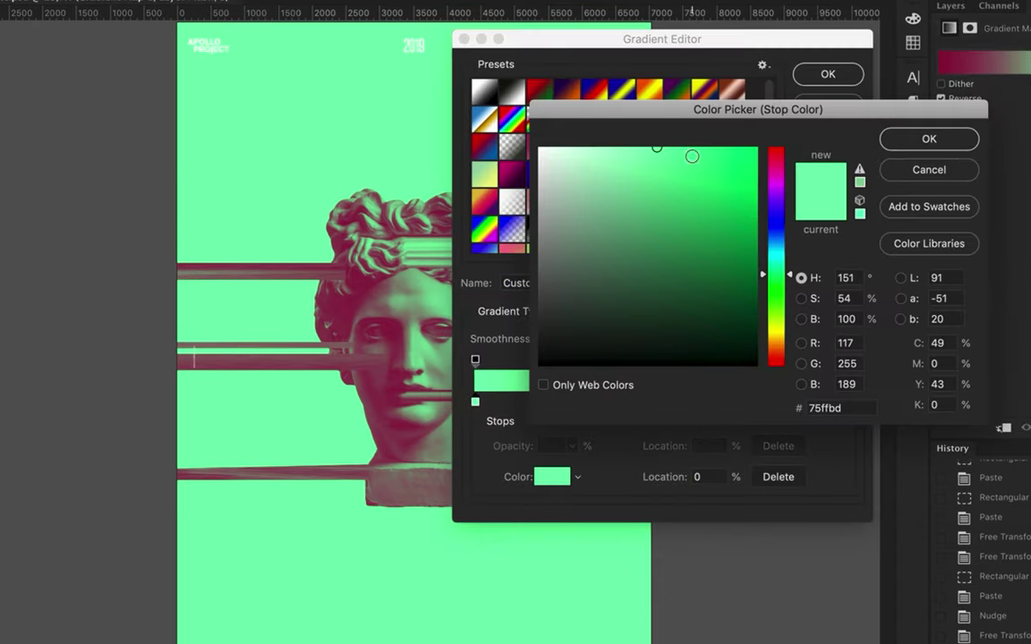
{"action": "left_click", "coordinate": [709, 148]}
{"action": "left_click", "coordinate": [904, 139]}
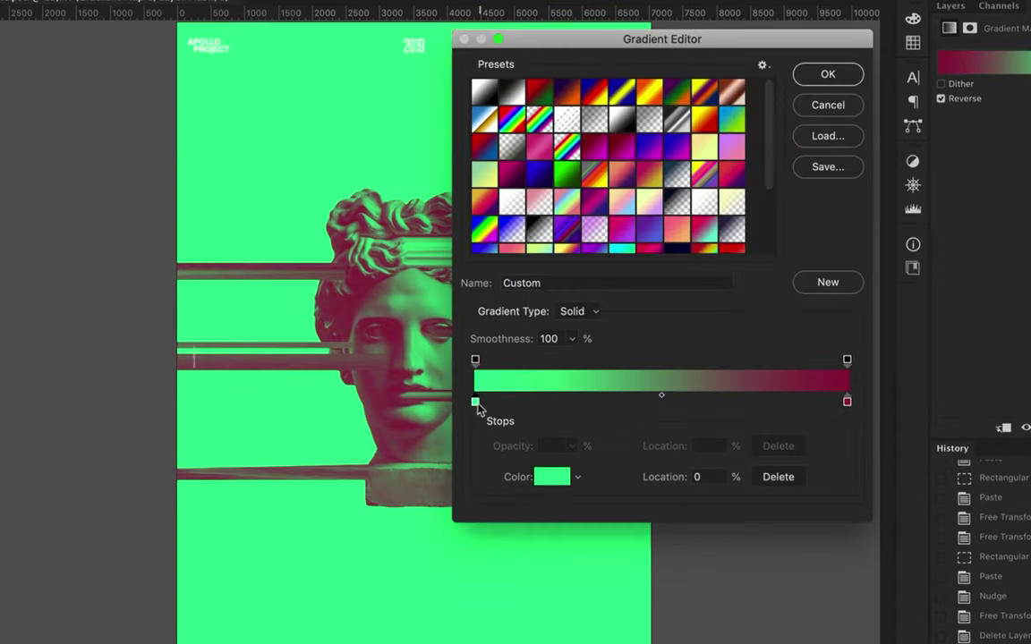
{"action": "left_click_drag", "start_coordinate": [695, 152], "coordinate": [683, 149]}
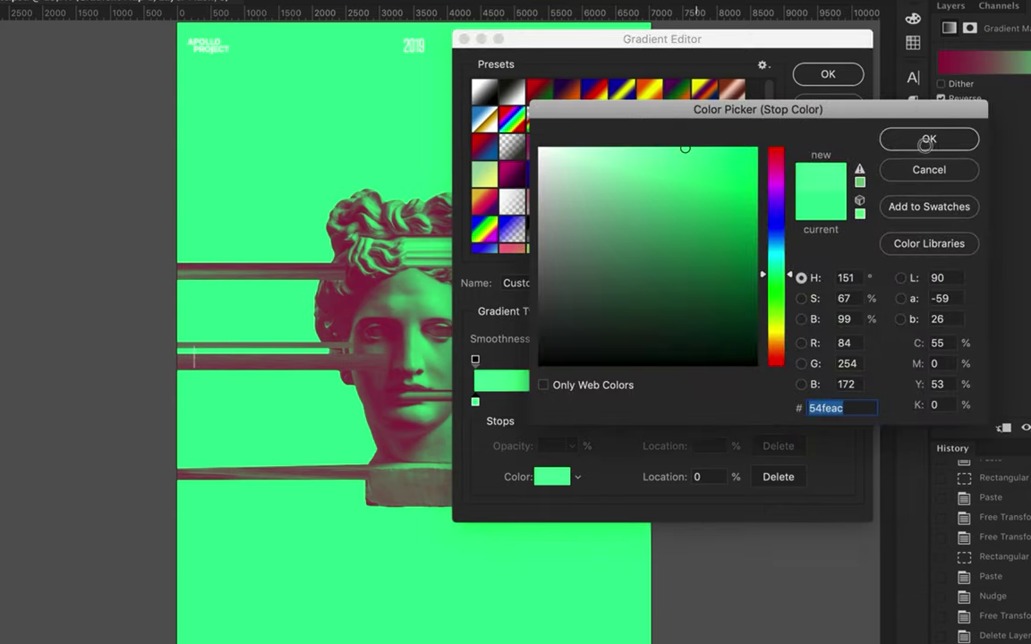
{"action": "left_click", "coordinate": [927, 138]}
{"action": "left_click", "coordinate": [841, 77]}
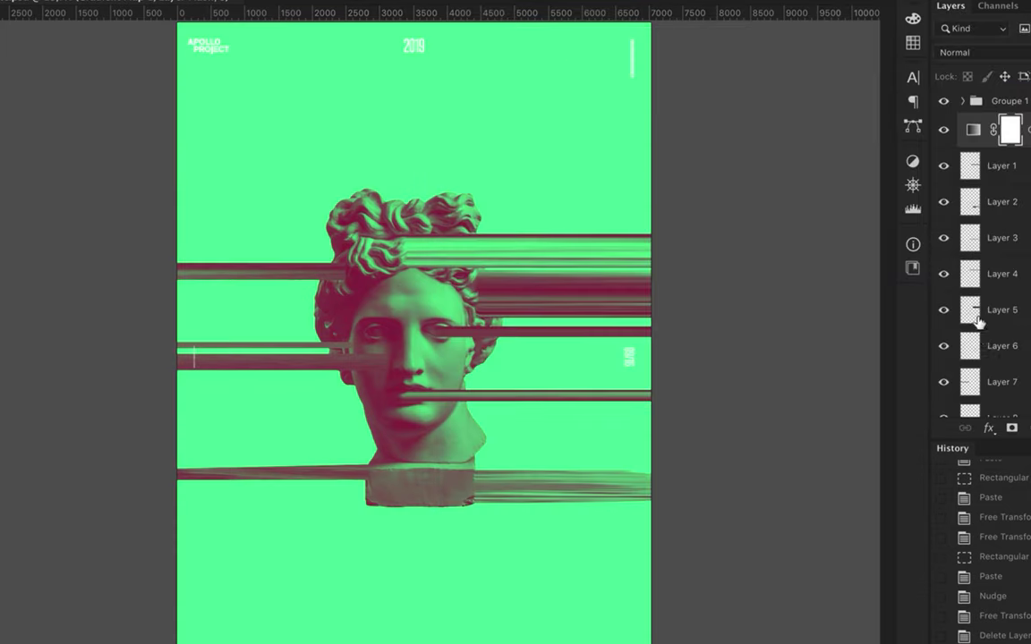
{"action": "left_click", "coordinate": [1004, 616]}
{"action": "key", "text": "ctrl+z"}
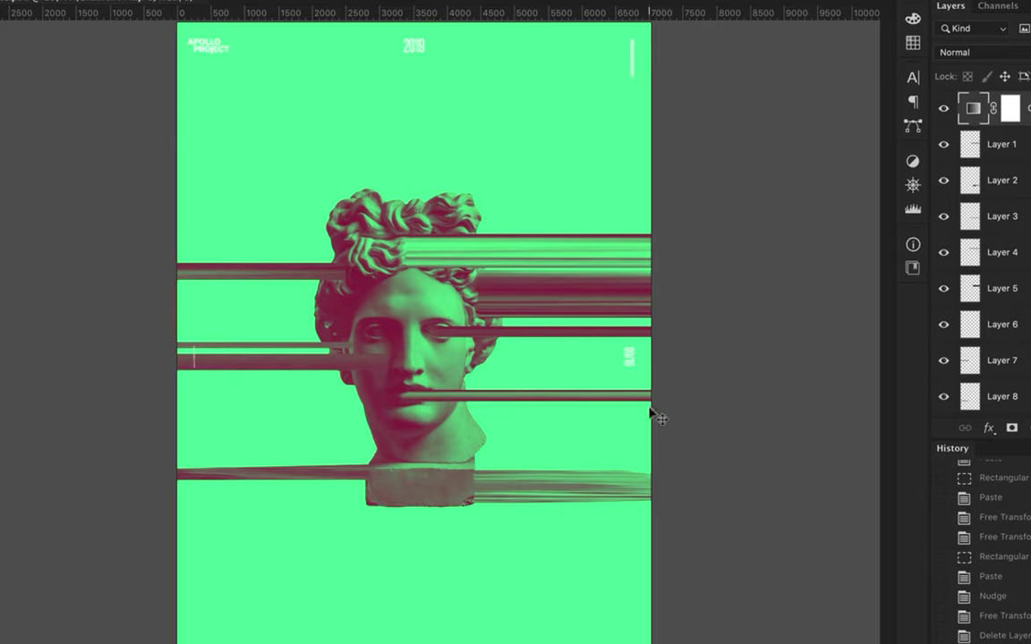
Draw a radial gradient out from the poster centre on a new layer and duplicate it
{"action": "scroll", "coordinate": [984, 251], "scroll_direction": "down", "scroll_amount": 3}
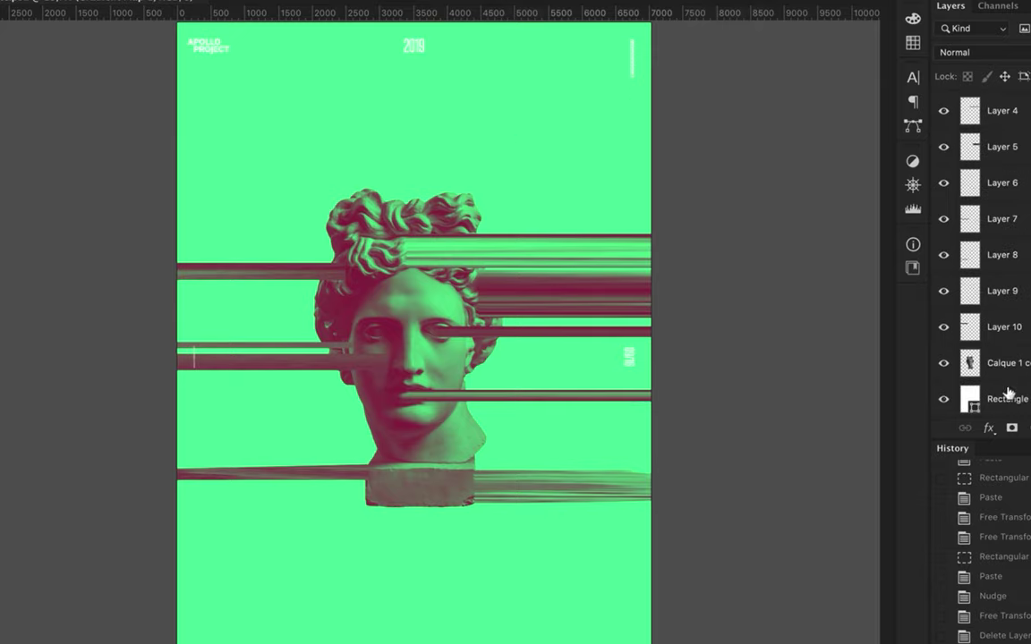
{"action": "key", "text": "ctrl+j"}
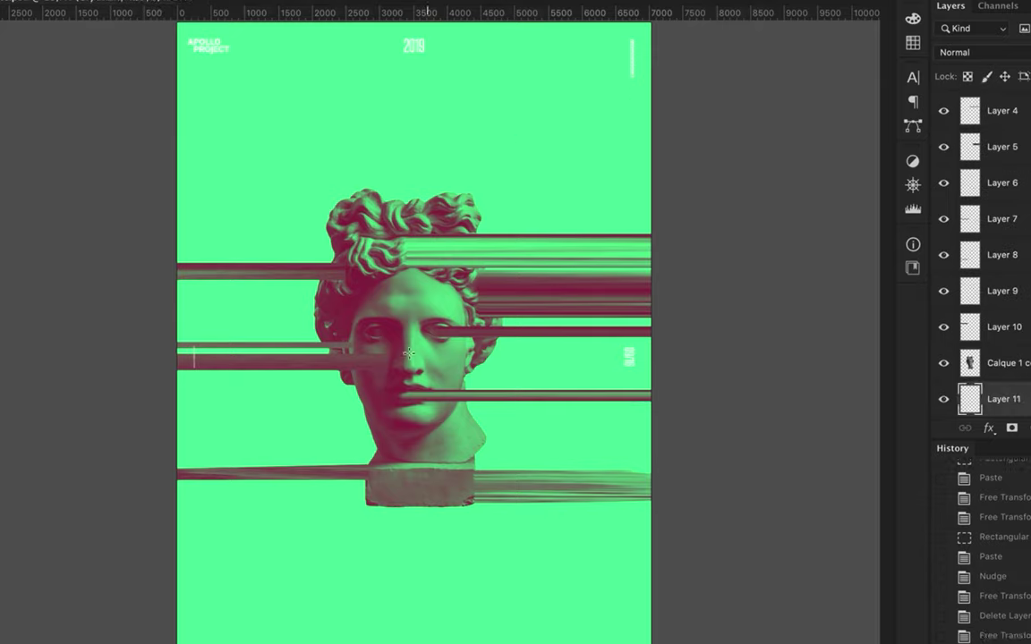
{"action": "left_click_drag", "start_coordinate": [408, 354], "coordinate": [881, 352]}
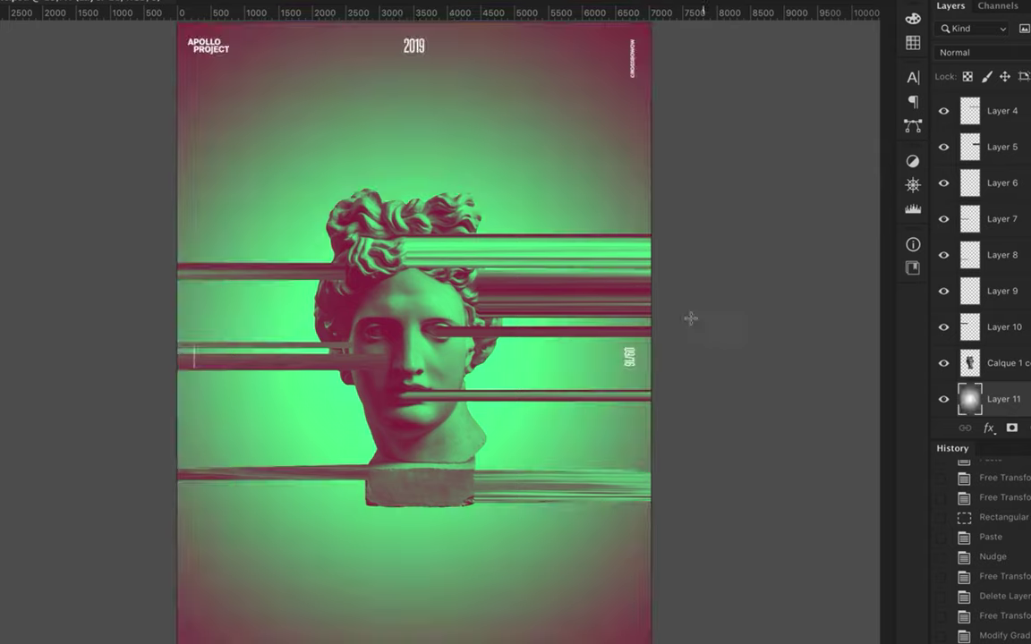
{"action": "left_click_drag", "start_coordinate": [1027, 376], "coordinate": [984, 345]}
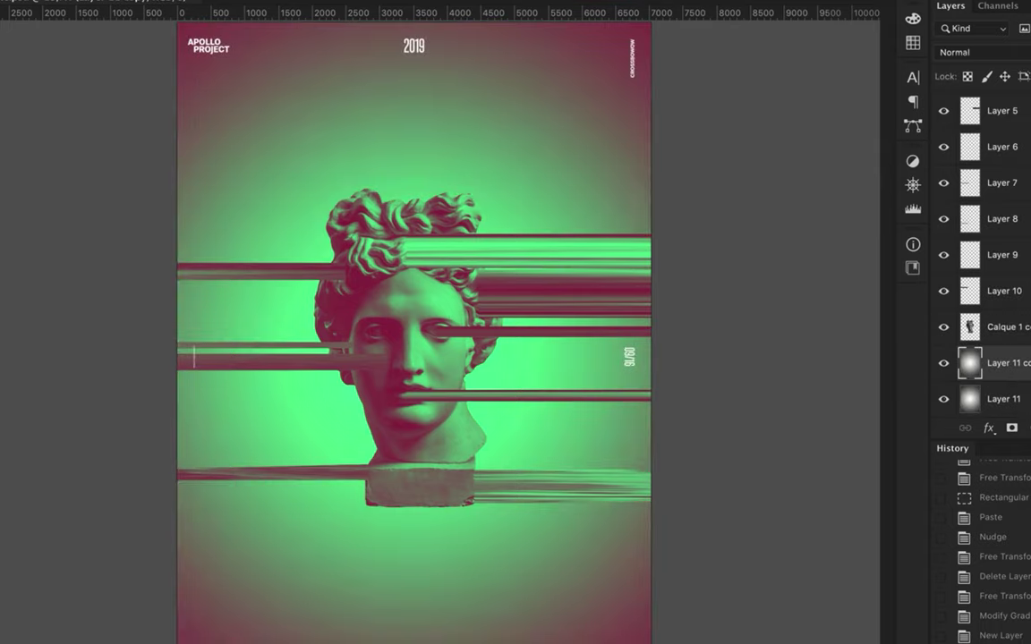
Blur the gradient copy with Gaussian Blur radius 173,6, keeping Normal blend mode
{"action": "left_click", "coordinate": [590, 214]}
{"action": "left_click_drag", "start_coordinate": [764, 338], "coordinate": [805, 338]}
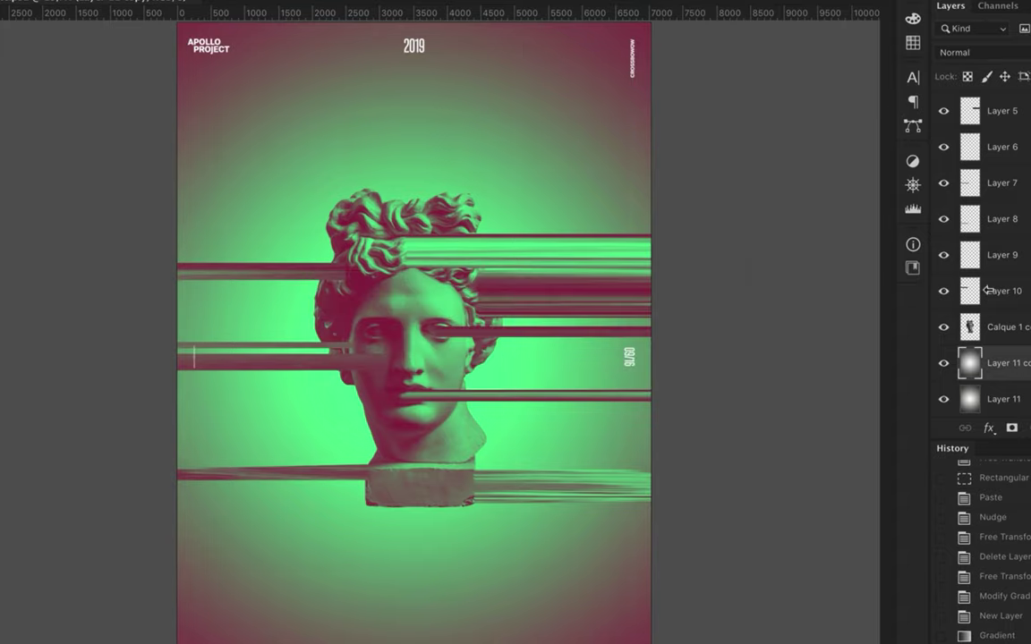
{"action": "left_click", "coordinate": [973, 52]}
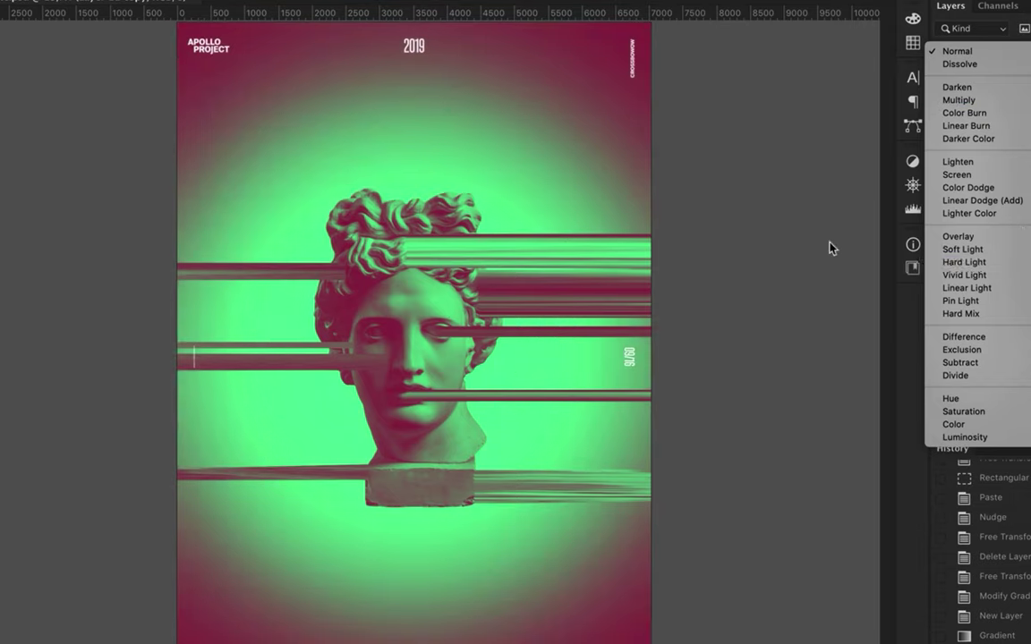
{"action": "left_click", "coordinate": [746, 217]}
{"action": "scroll", "coordinate": [466, 443], "scroll_direction": "up", "scroll_amount": 1}
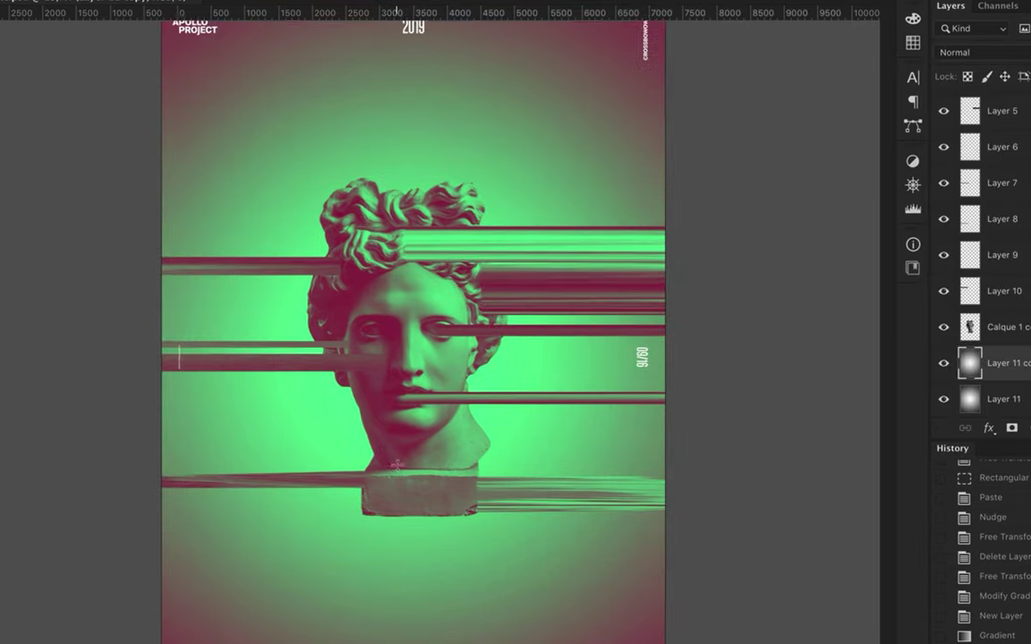
{"action": "left_click_drag", "start_coordinate": [445, 183], "coordinate": [501, 235]}
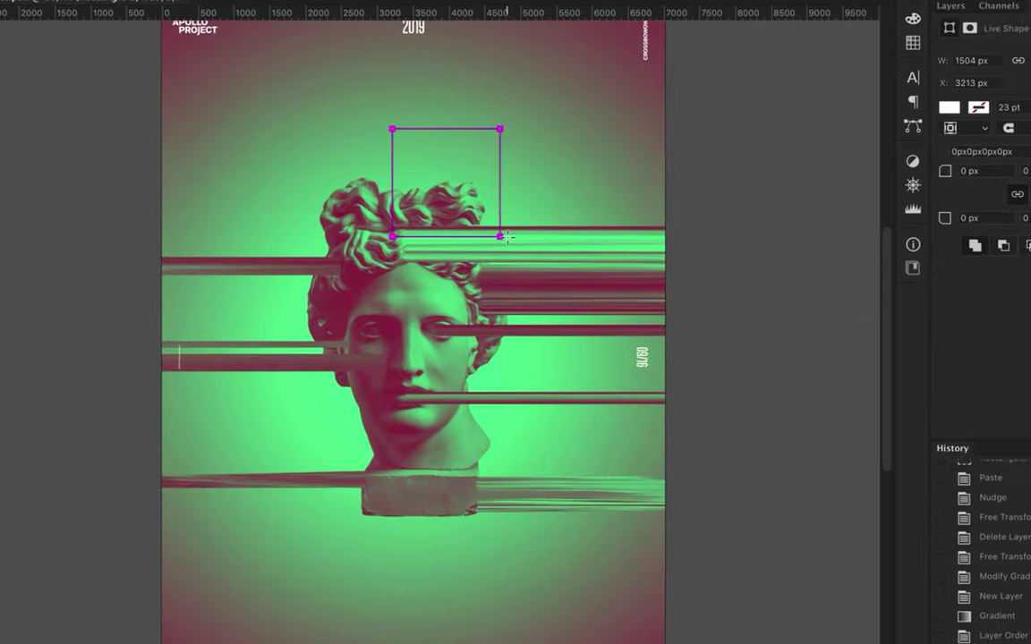
Add a blurred, low-fill green rectangle behind the head and a second over the neck and base
{"action": "left_click_drag", "start_coordinate": [336, 141], "coordinate": [547, 352]}
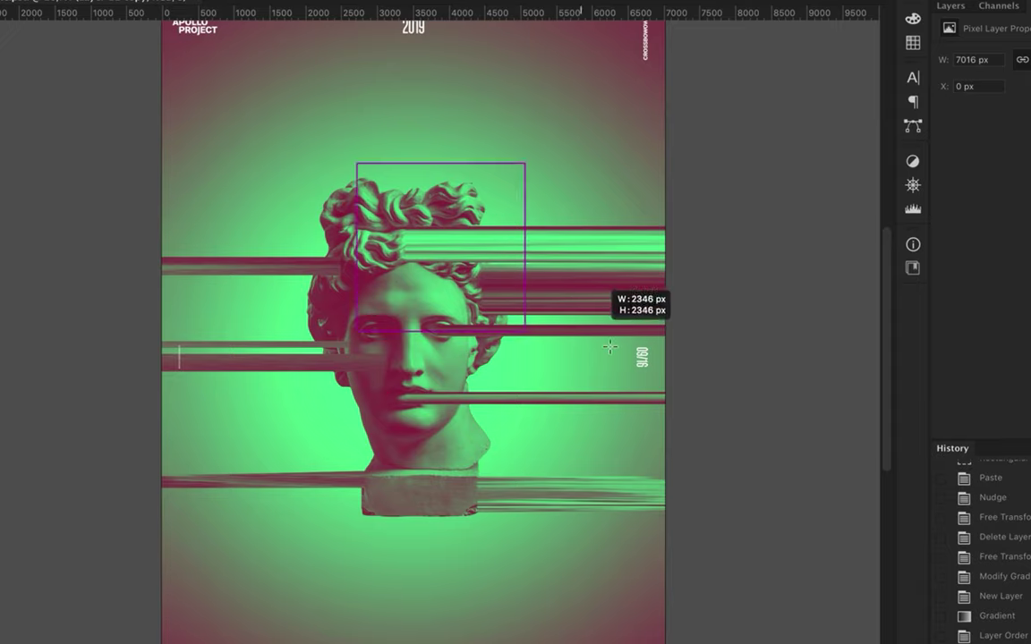
{"action": "left_click", "coordinate": [950, 6]}
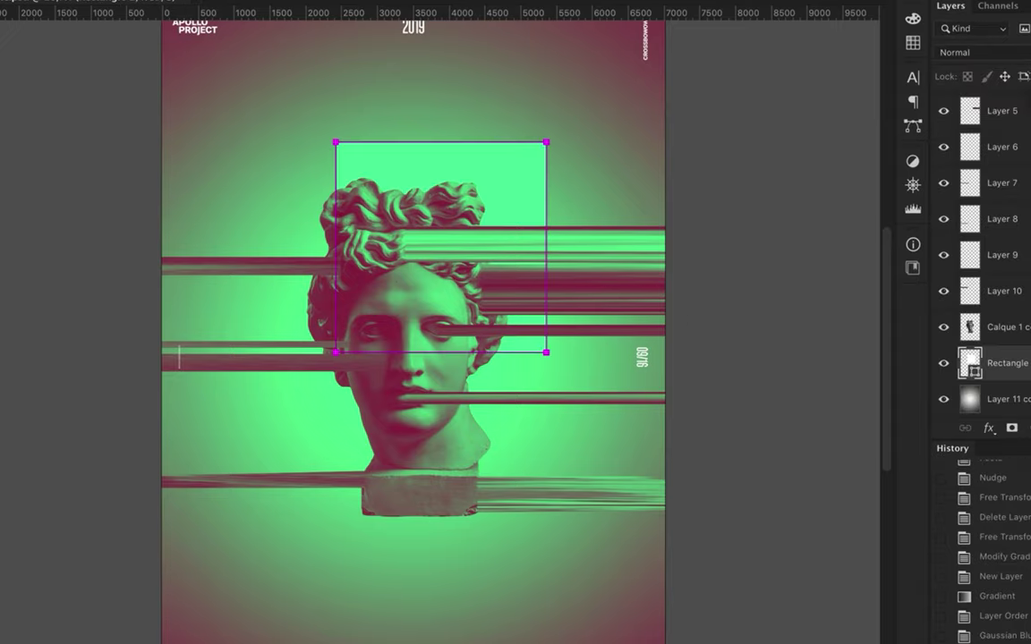
{"action": "key", "text": "ctrl+alt+f"}
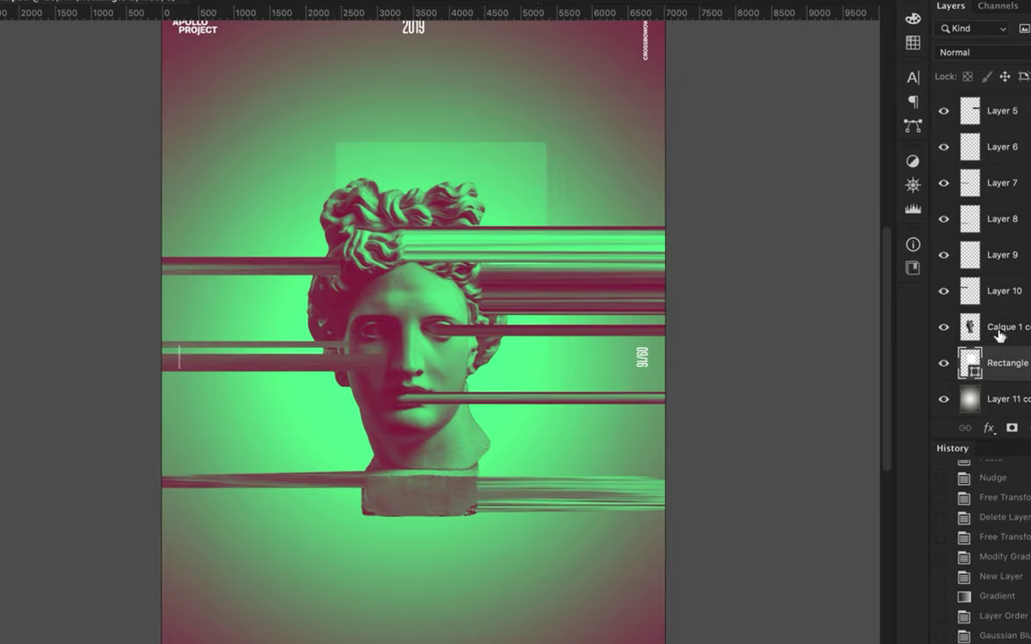
{"action": "left_click_drag", "start_coordinate": [999, 334], "coordinate": [996, 340]}
{"action": "left_click", "coordinate": [1000, 291]}
{"action": "key", "text": "shift+5"}
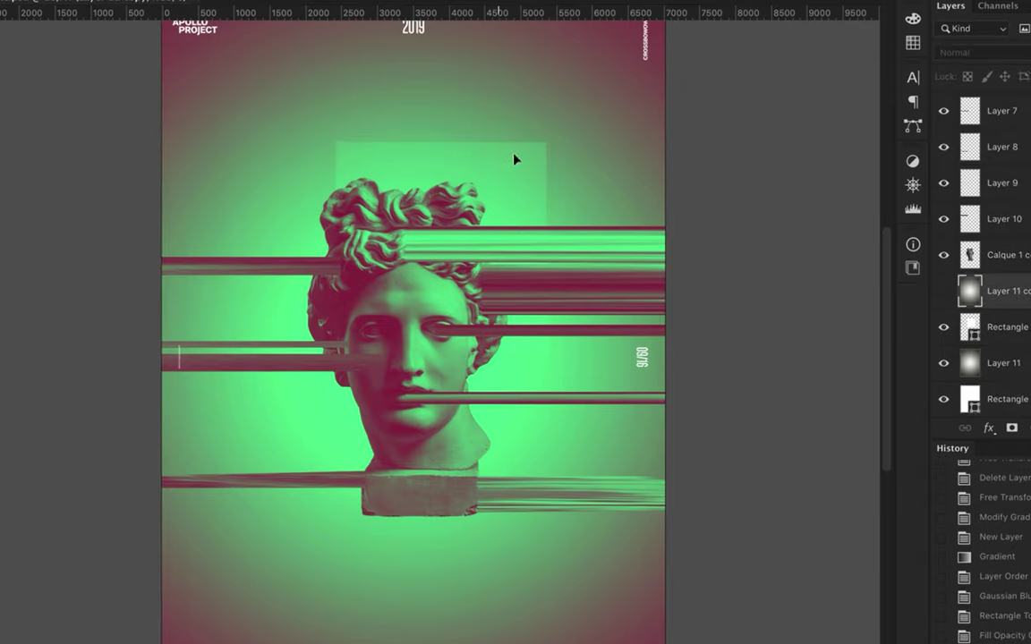
{"action": "left_click", "coordinate": [943, 291]}
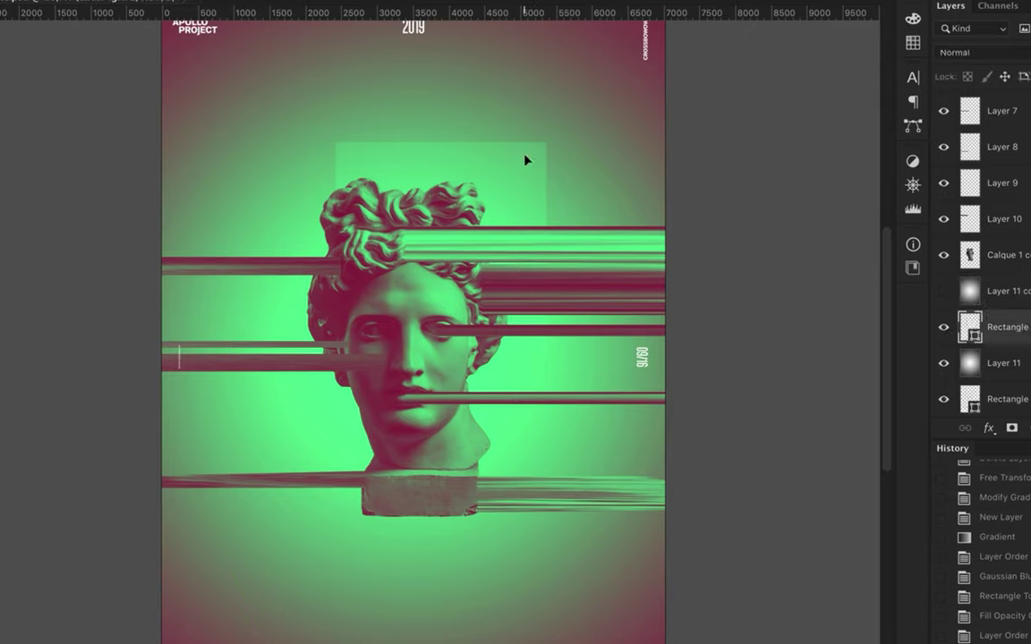
{"action": "left_click_drag", "start_coordinate": [505, 189], "coordinate": [531, 166]}
{"action": "left_click_drag", "start_coordinate": [432, 440], "coordinate": [340, 532]}
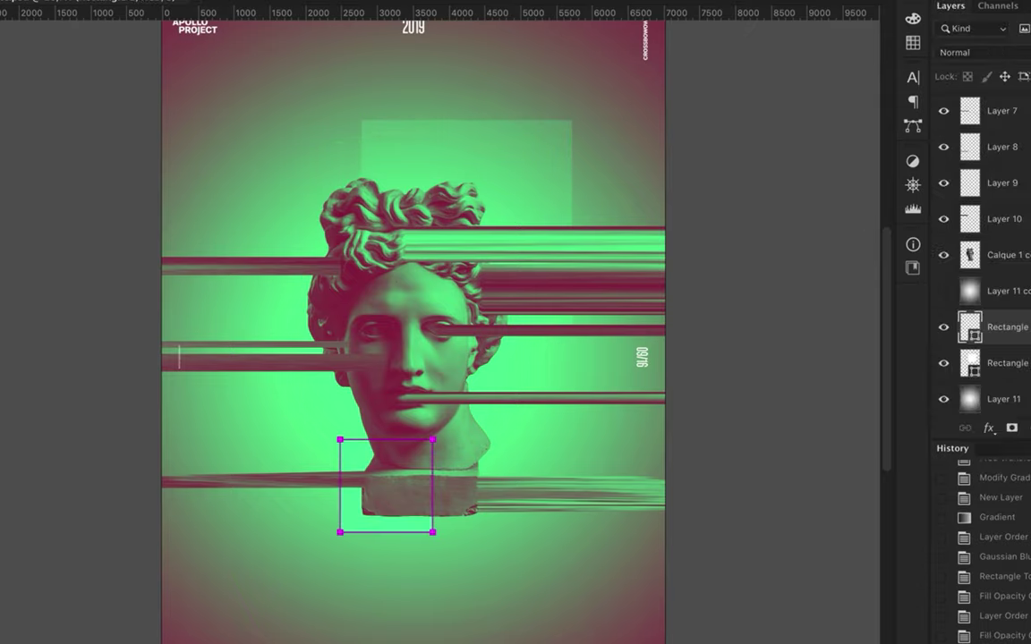
{"action": "left_click", "coordinate": [754, 418]}
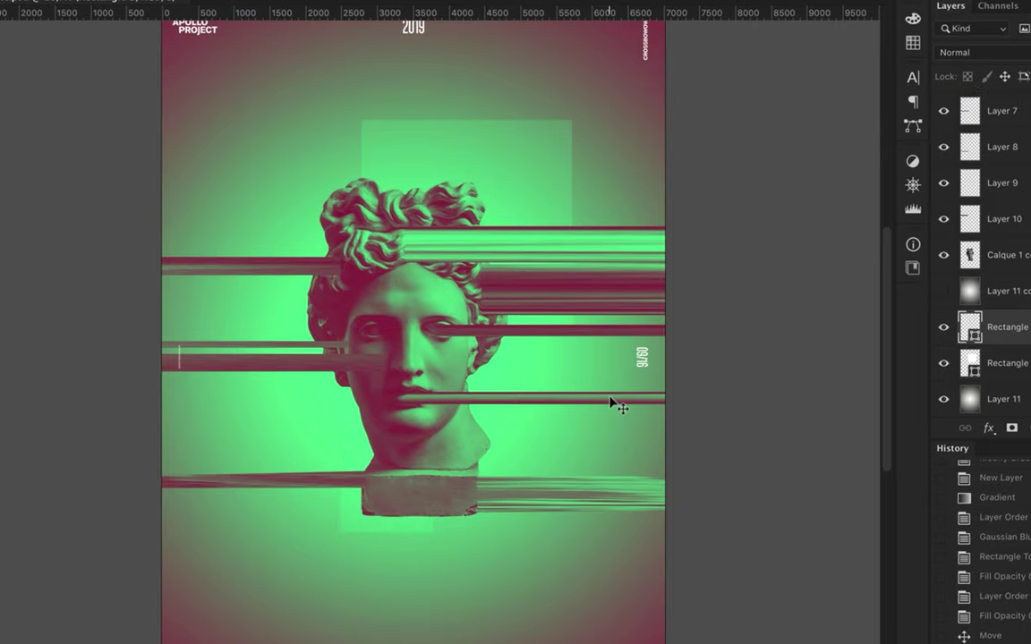
Type APOLLO left of the head and stretch the text wider
{"action": "left_click", "coordinate": [234, 168]}
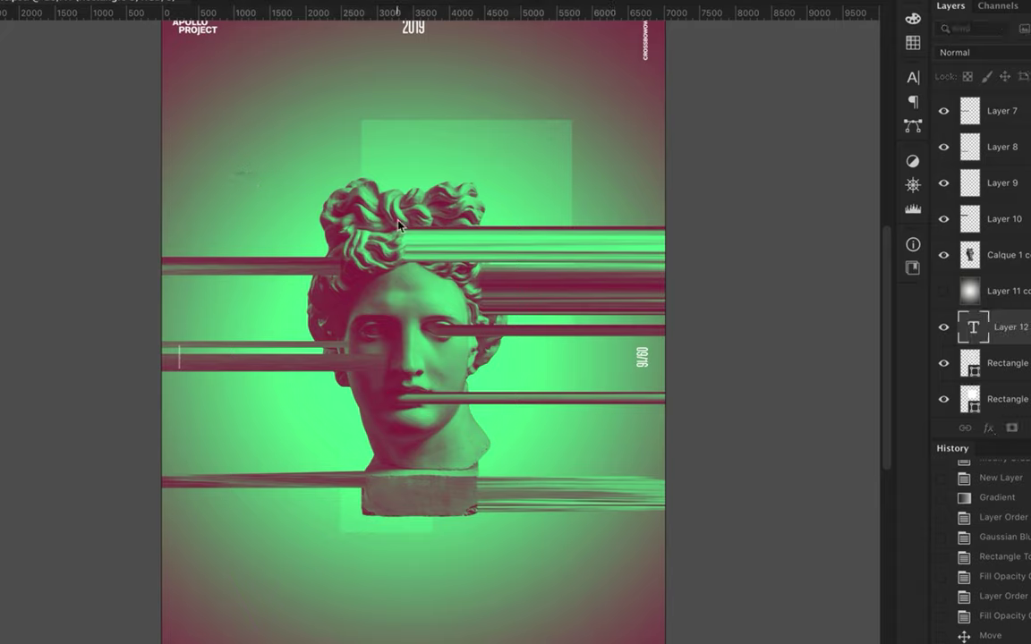
{"action": "type", "text": "APOLLO"}
{"action": "left_click_drag", "start_coordinate": [266, 166], "coordinate": [316, 168]}
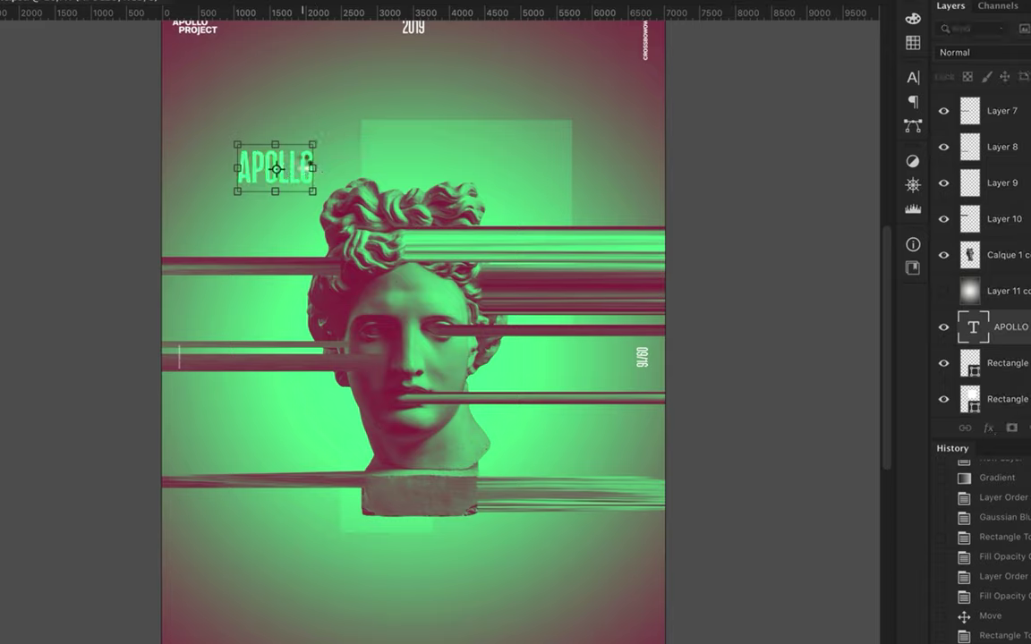
{"action": "key", "text": "Return"}
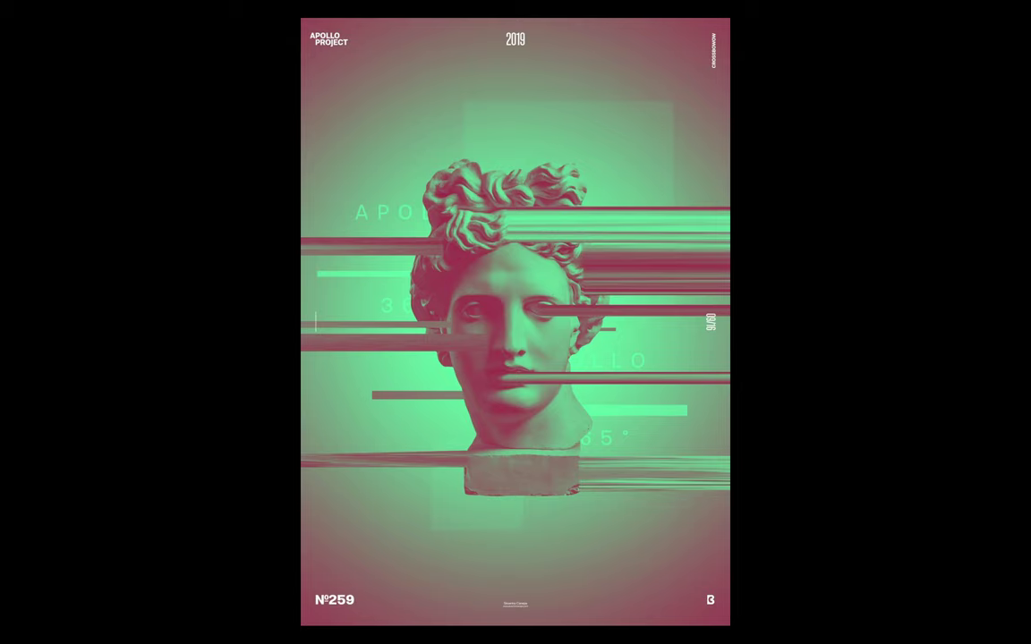